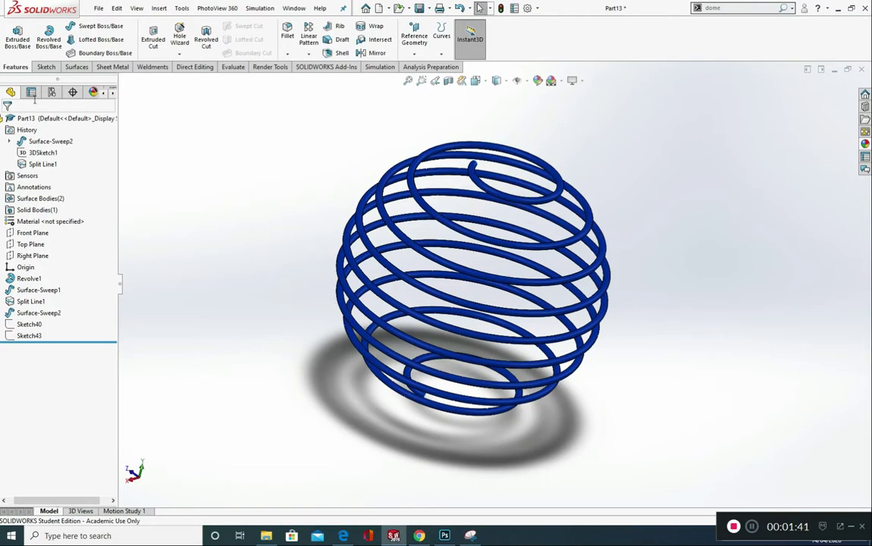
Step: Create a new part document
{"action": "left_click", "coordinate": [99, 8]}
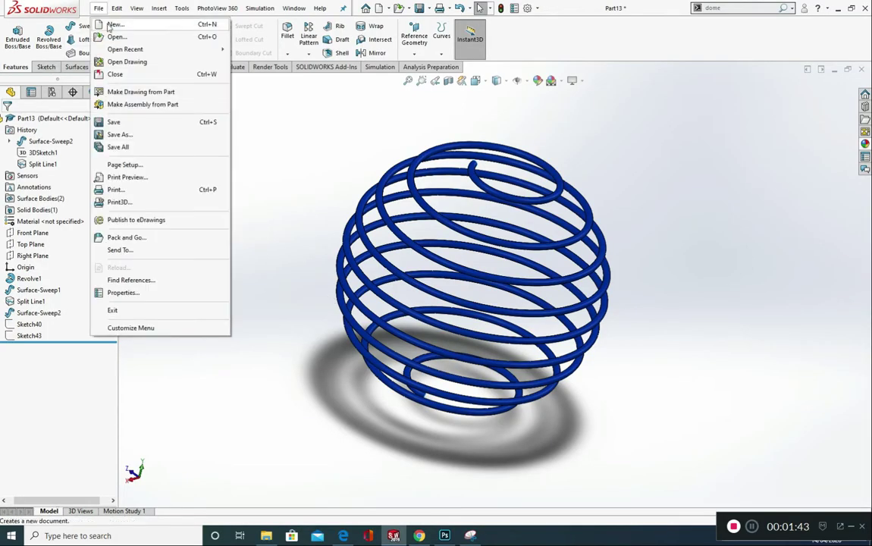
{"action": "left_click", "coordinate": [114, 25]}
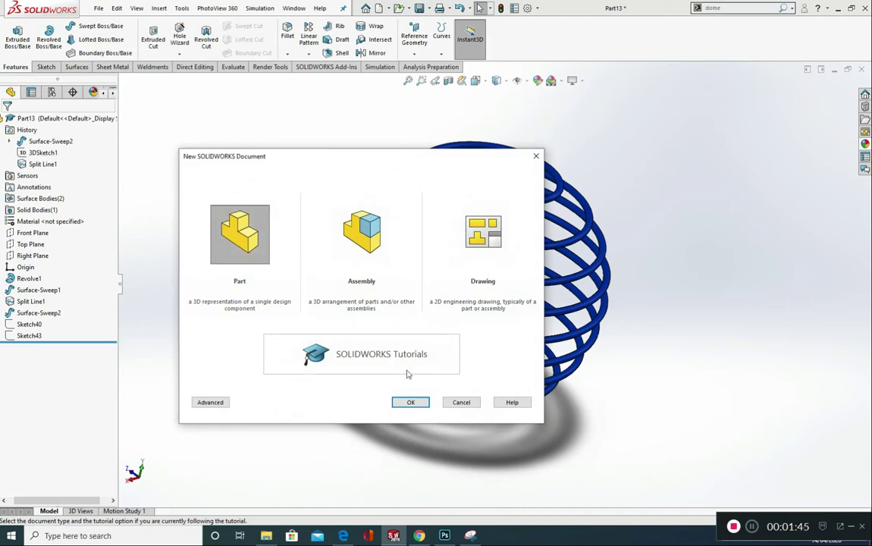
{"action": "left_click", "coordinate": [398, 397]}
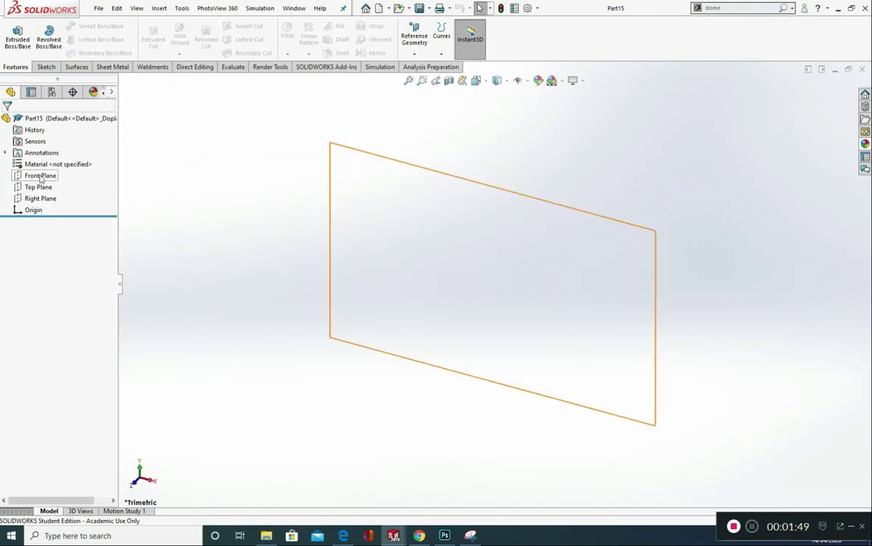
Step: Start a sketch on the Front Plane, viewed normal to the plane
{"action": "left_click", "coordinate": [41, 176]}
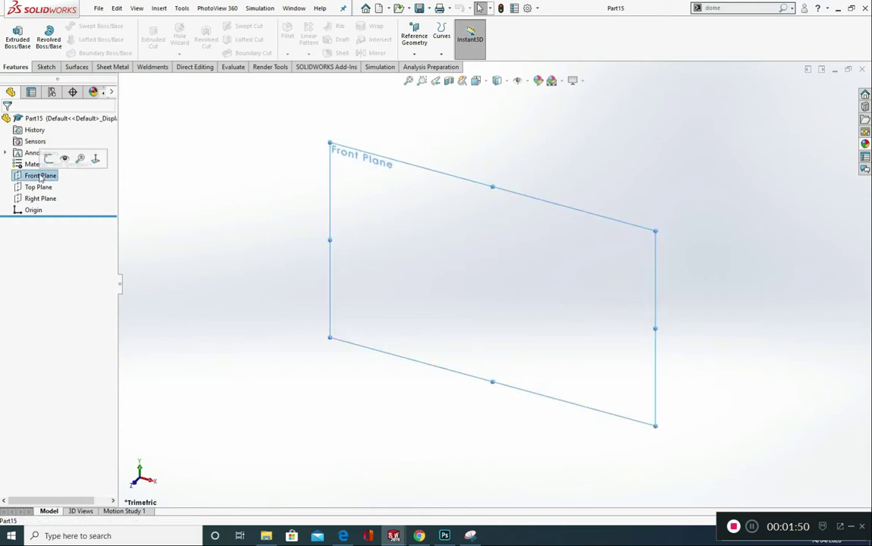
{"action": "left_click", "coordinate": [96, 157]}
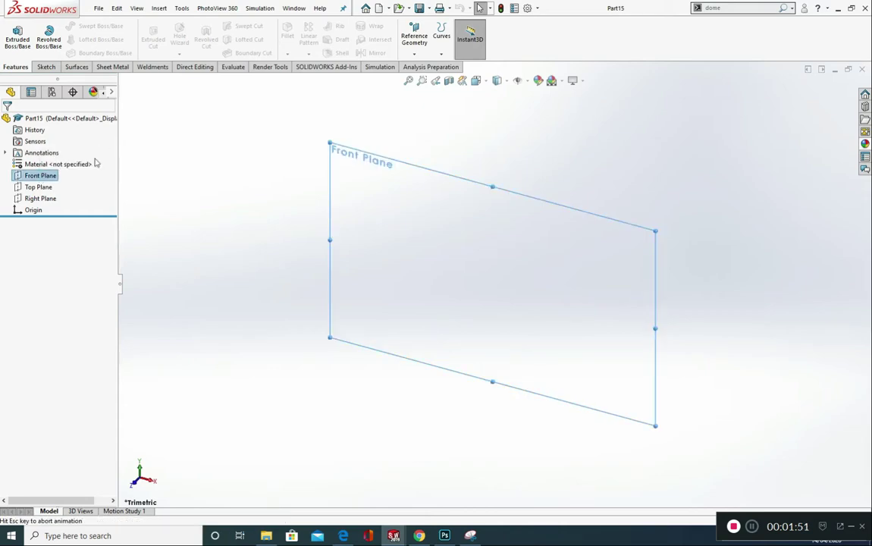
{"action": "left_click", "coordinate": [46, 67]}
{"action": "left_click", "coordinate": [15, 35]}
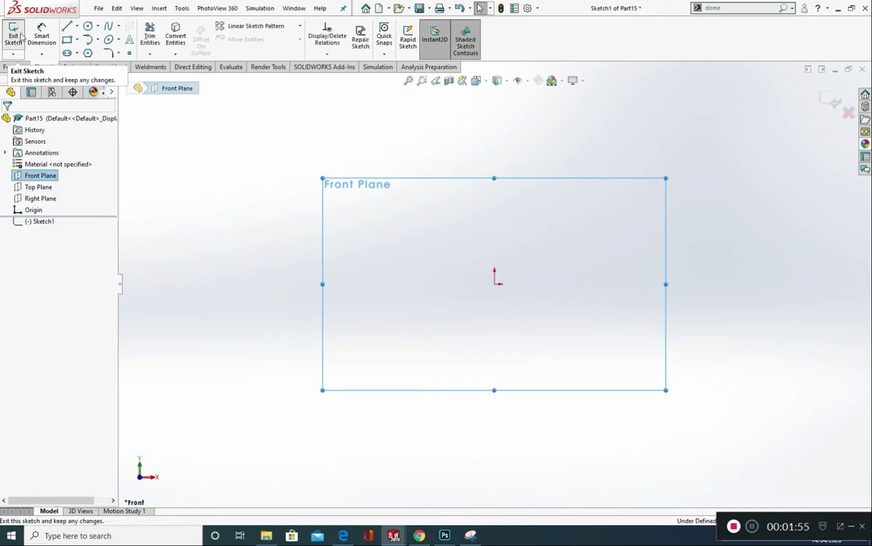
Step: Sketch a circle centred on the origin with a radius of about 53 mm
{"action": "left_click", "coordinate": [88, 28]}
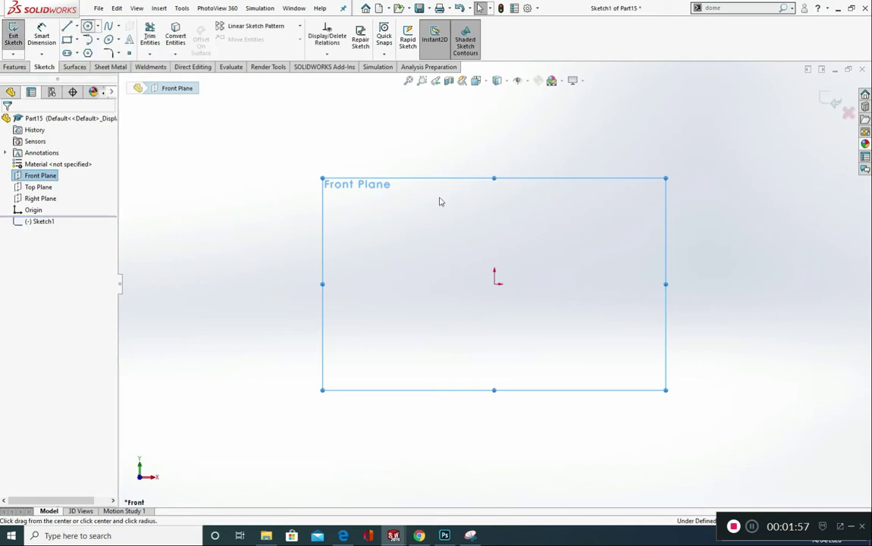
{"action": "left_click", "coordinate": [495, 285]}
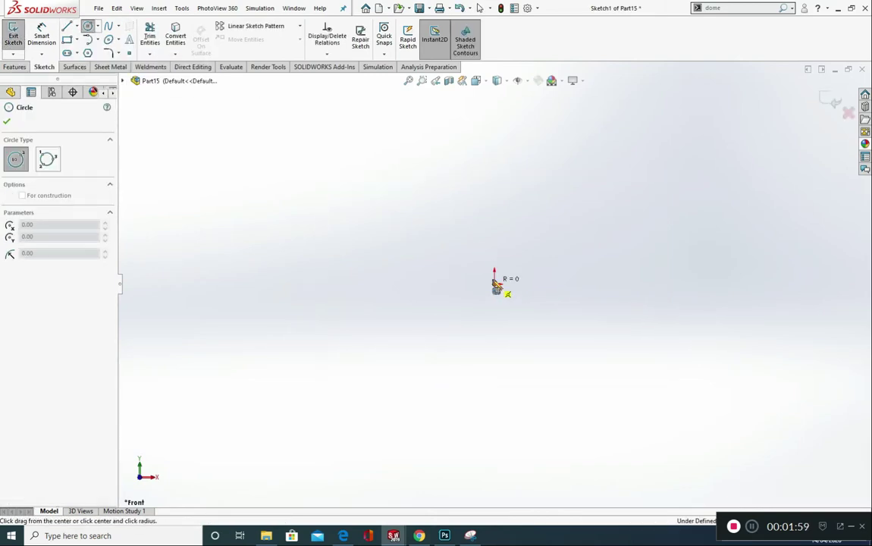
{"action": "left_click", "coordinate": [495, 183]}
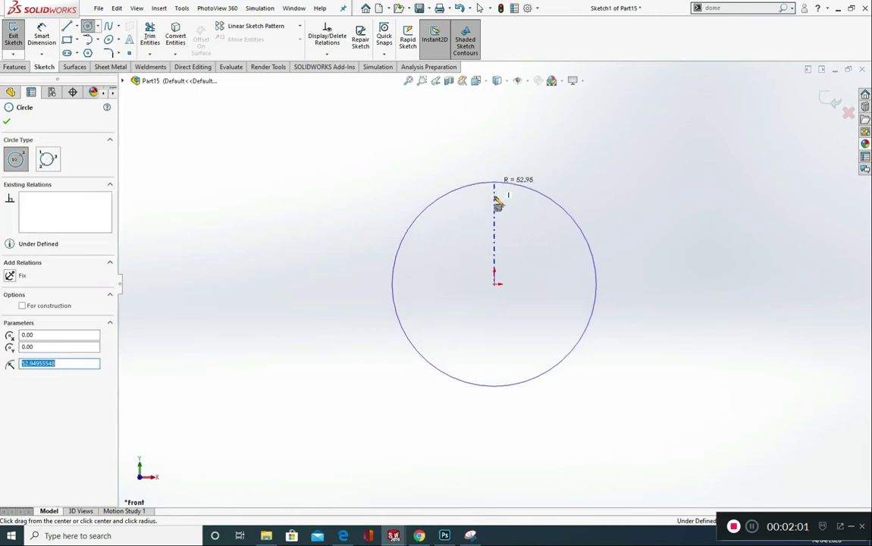
Step: Dimension the circle's diameter and set it to 100 mm
{"action": "left_click", "coordinate": [43, 35]}
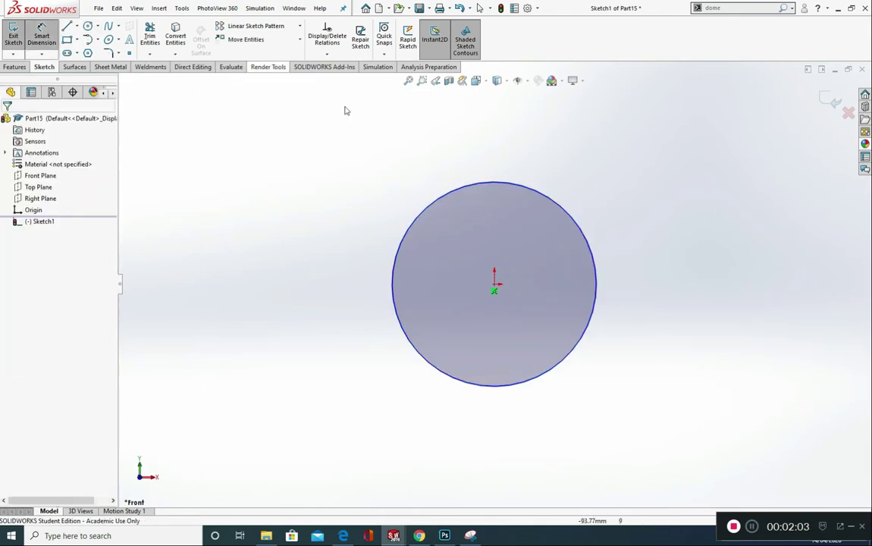
{"action": "left_click", "coordinate": [487, 173]}
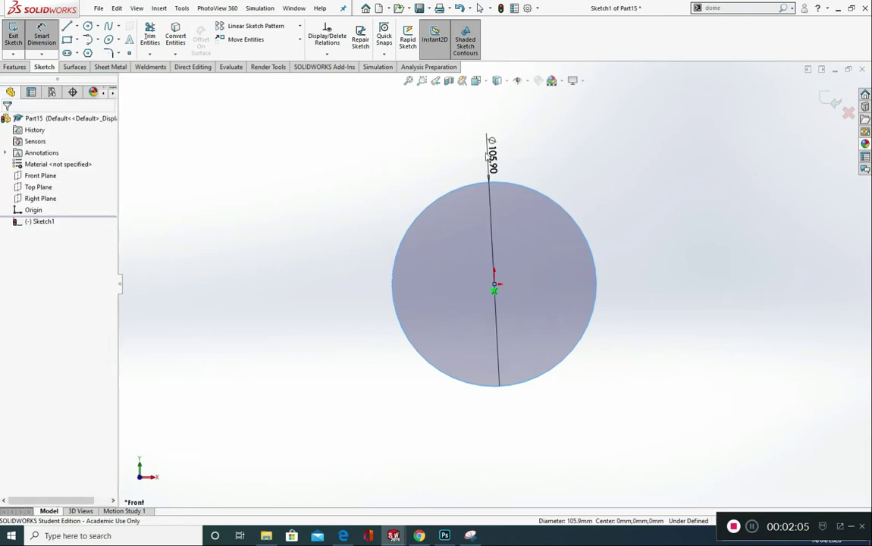
{"action": "left_click", "coordinate": [489, 157]}
{"action": "type", "text": "100"}
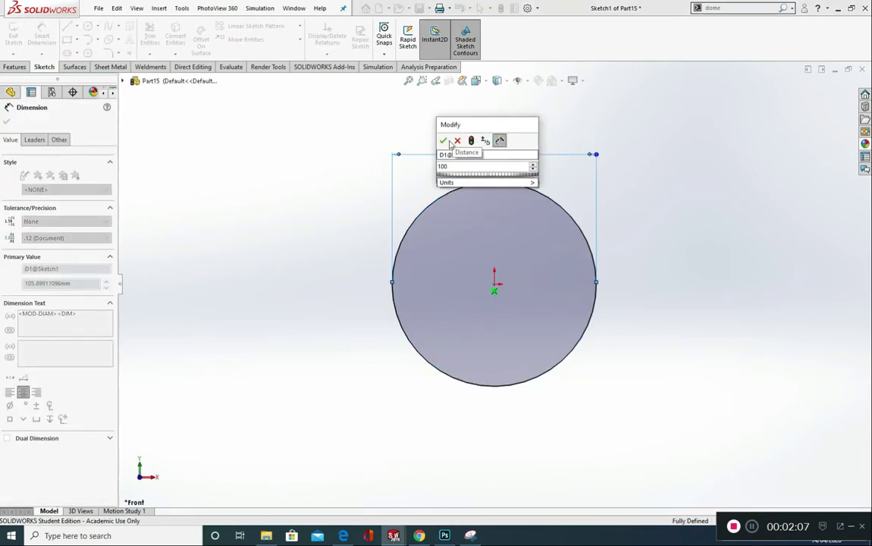
{"action": "key", "text": "Return"}
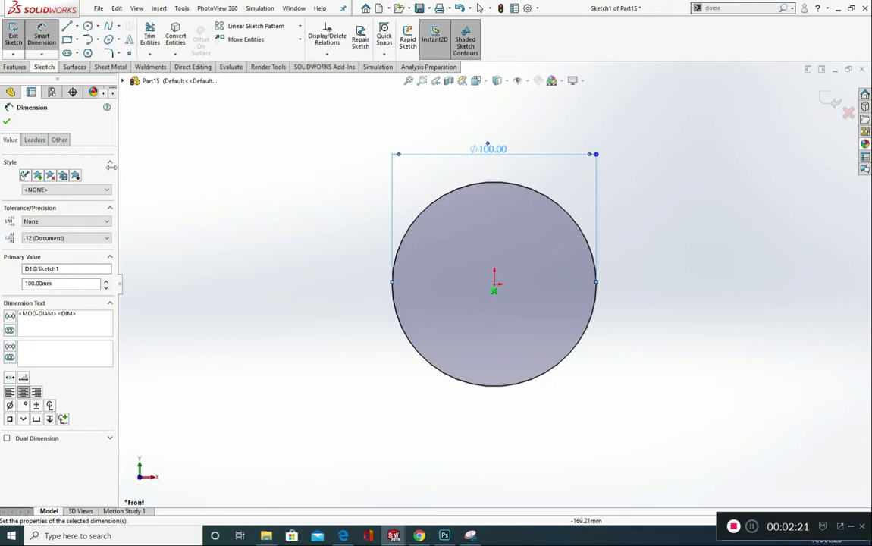
{"action": "left_click", "coordinate": [6, 123]}
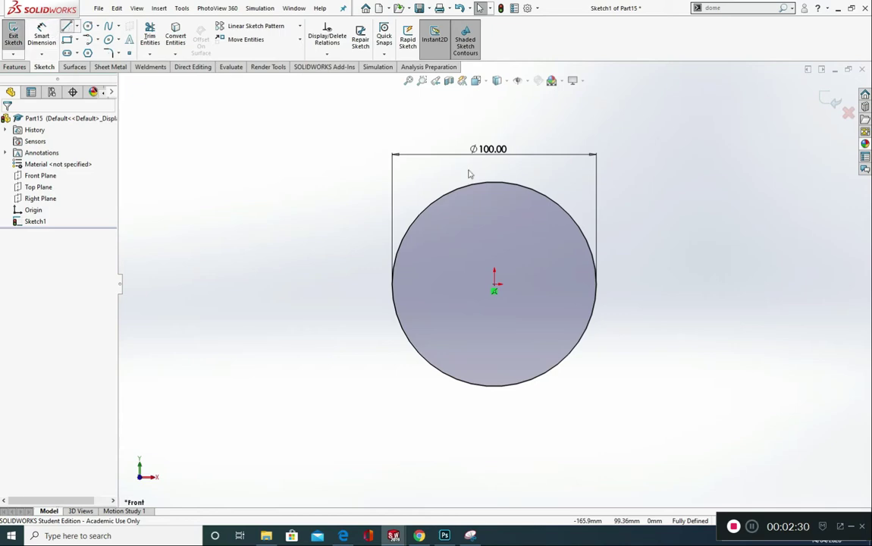
Step: Draw a vertical line across the circle's full diameter and trim away the right half of the circle with Trim to closest
{"action": "left_click", "coordinate": [494, 184]}
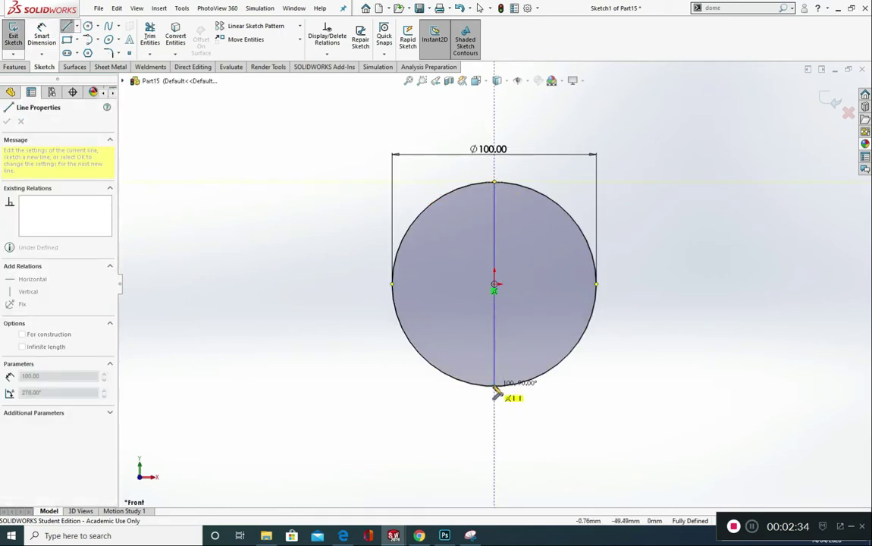
{"action": "left_click", "coordinate": [495, 386]}
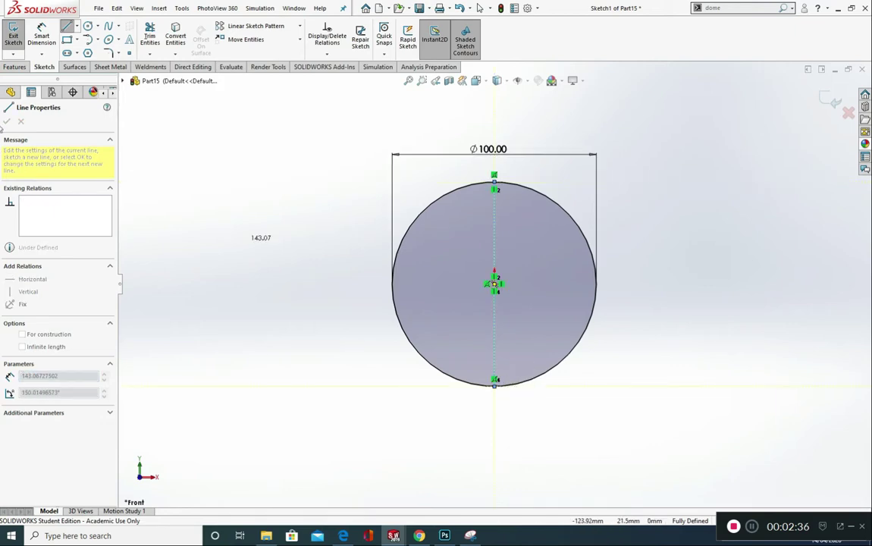
{"action": "left_click", "coordinate": [150, 36]}
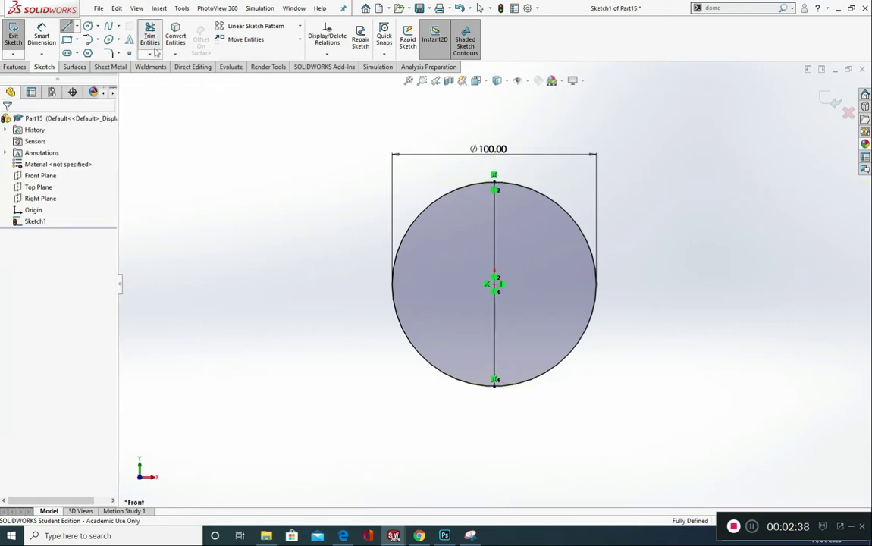
{"action": "left_click", "coordinate": [19, 344]}
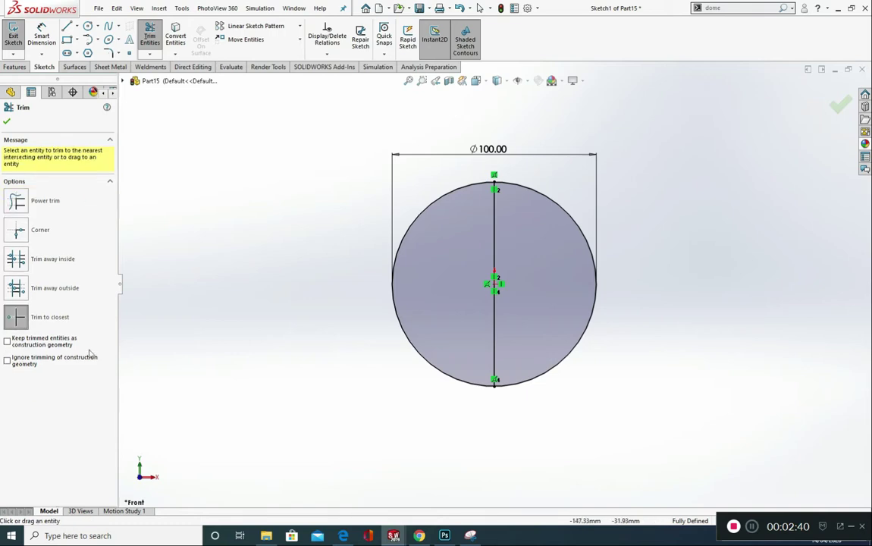
{"action": "left_click", "coordinate": [591, 251]}
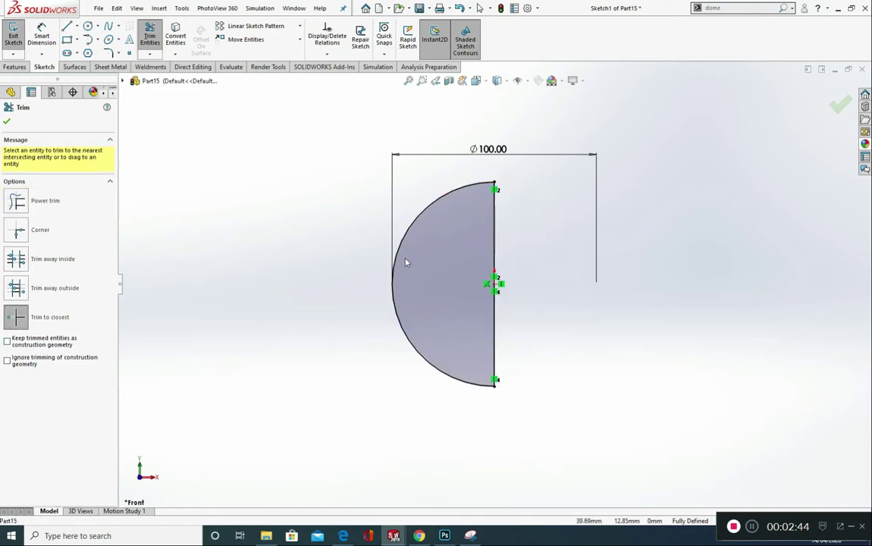
{"action": "left_click", "coordinate": [8, 123]}
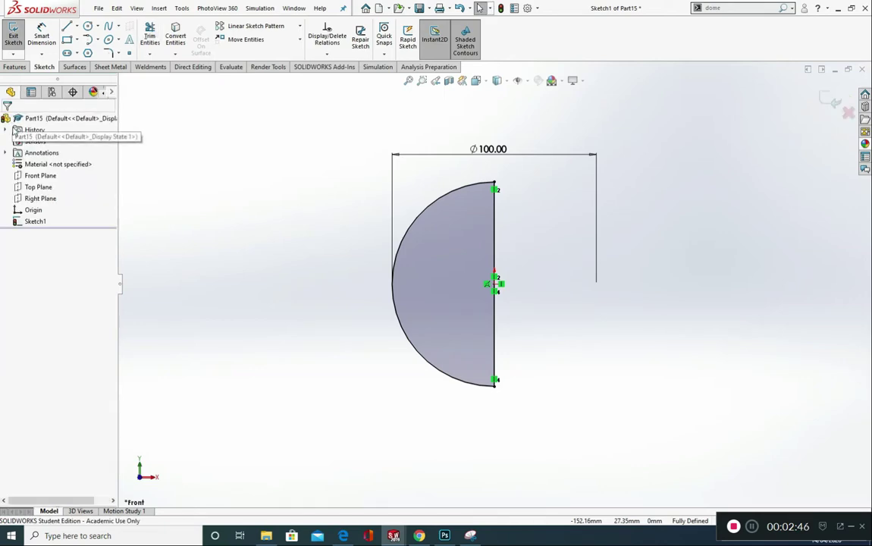
Step: Revolve the half-circle profile 360 degrees about its straight vertical line to form a solid sphere
{"action": "left_click", "coordinate": [14, 66]}
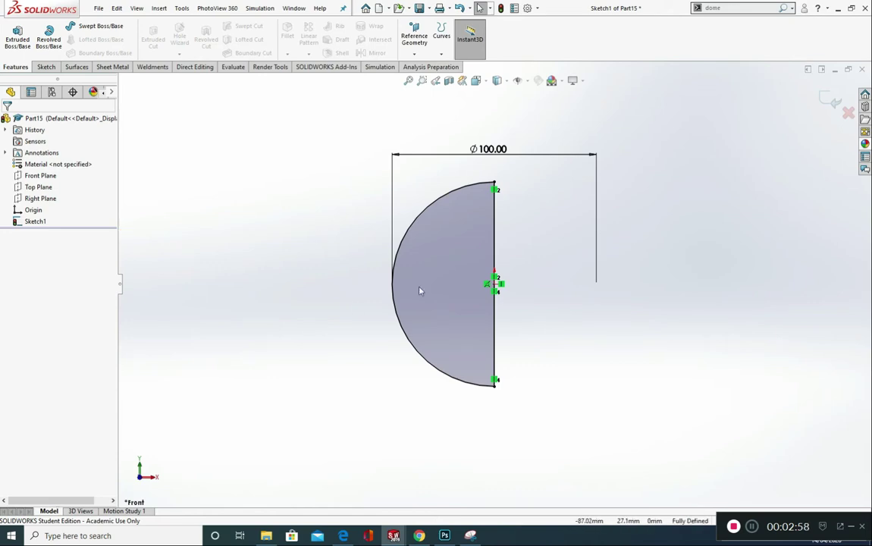
{"action": "left_click", "coordinate": [49, 36]}
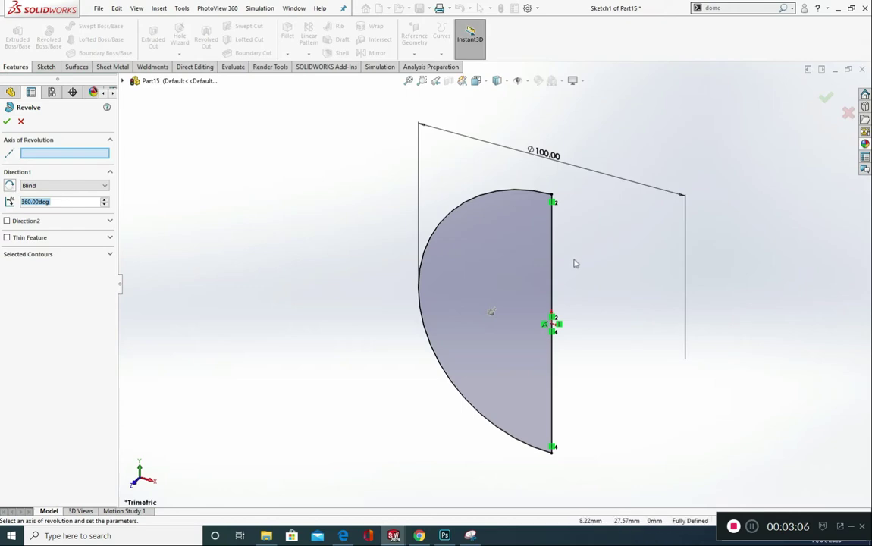
{"action": "left_click", "coordinate": [552, 274]}
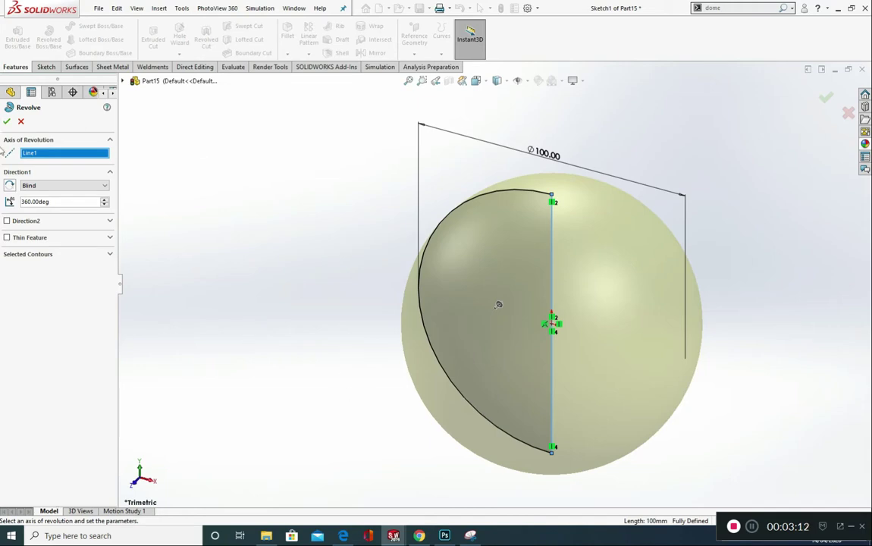
{"action": "left_click", "coordinate": [7, 122]}
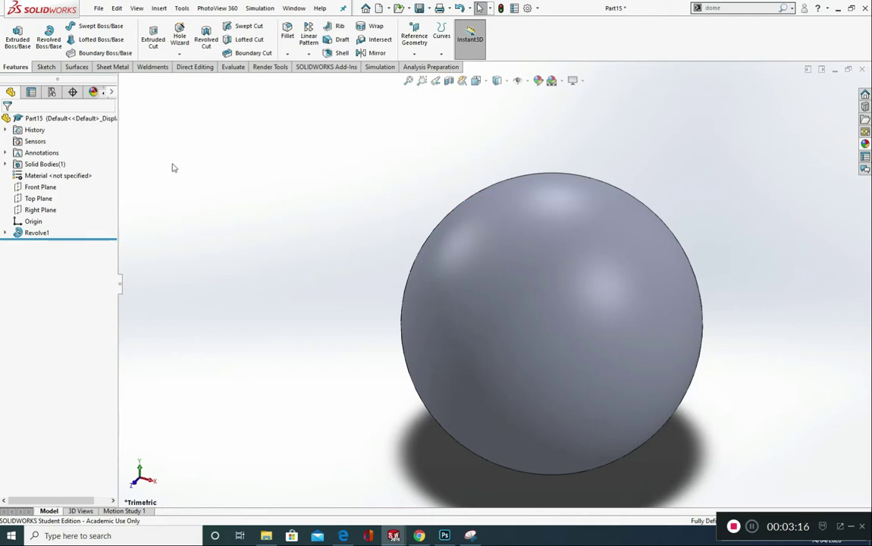
Step: On the Front Plane, sketch a vertical line about 128 mm long through the origin, extending beyond the sphere at both ends
{"action": "left_click", "coordinate": [40, 186]}
{"action": "left_click", "coordinate": [91, 174]}
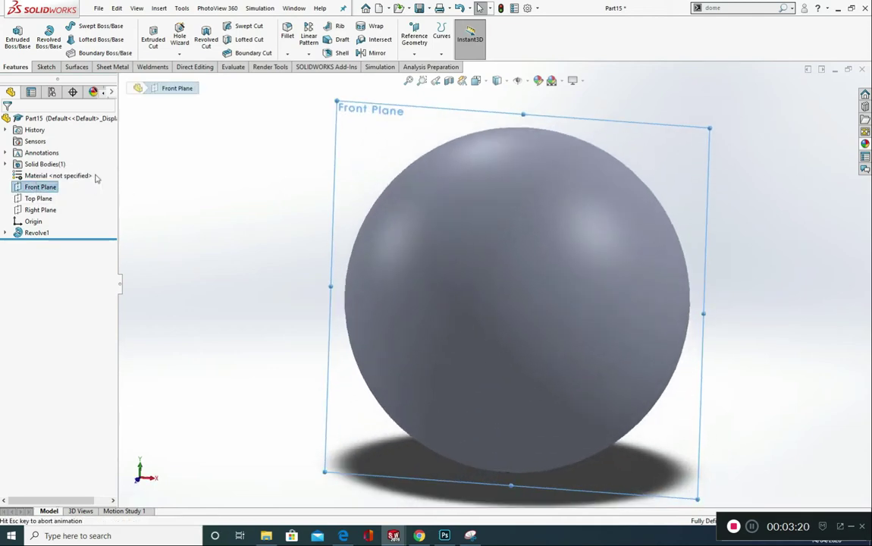
{"action": "left_click", "coordinate": [46, 67]}
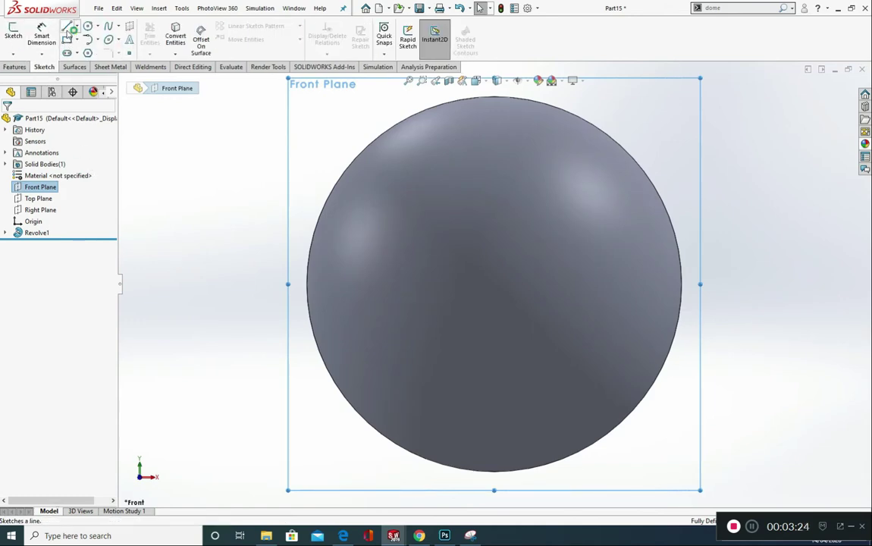
{"action": "left_click", "coordinate": [67, 30]}
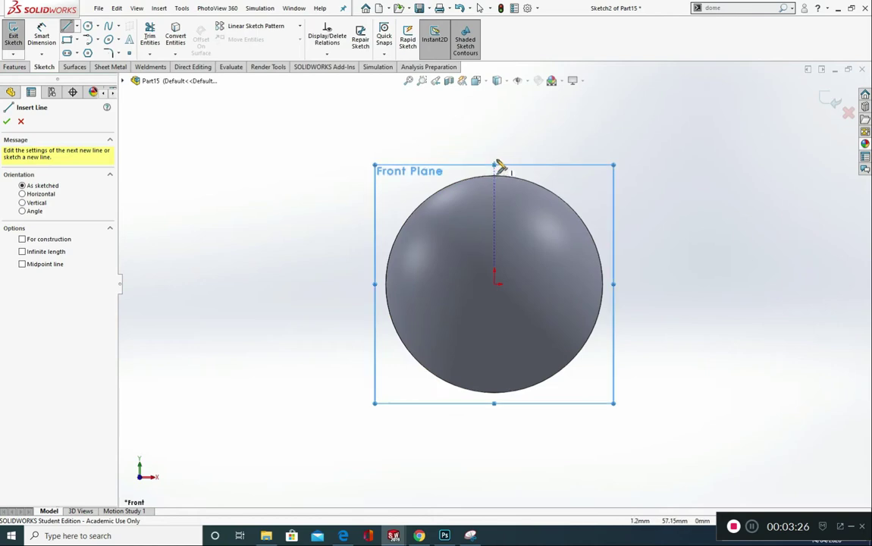
{"action": "left_click", "coordinate": [495, 148]}
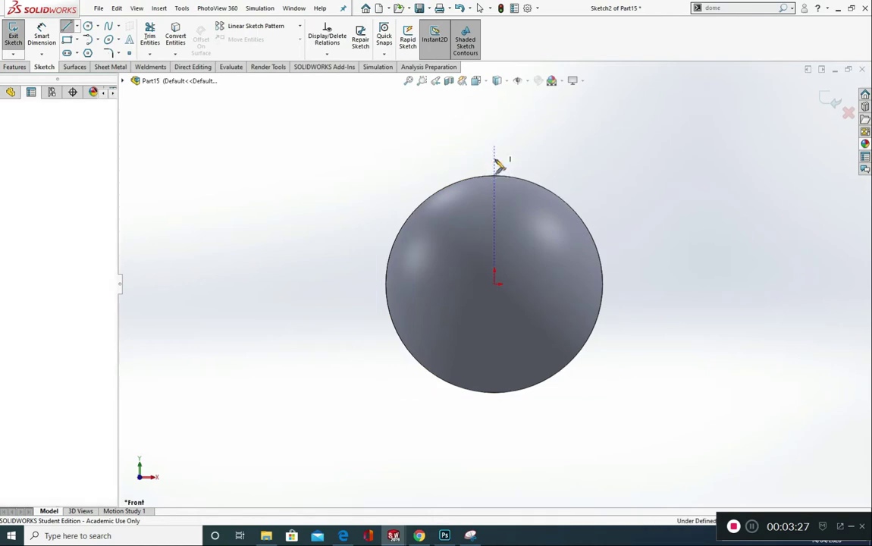
{"action": "left_click", "coordinate": [495, 421]}
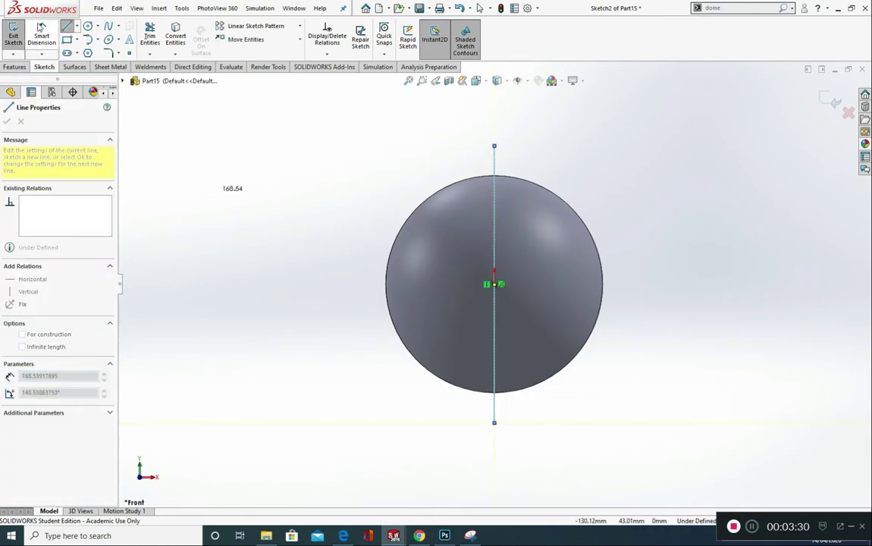
{"action": "key", "text": "Escape"}
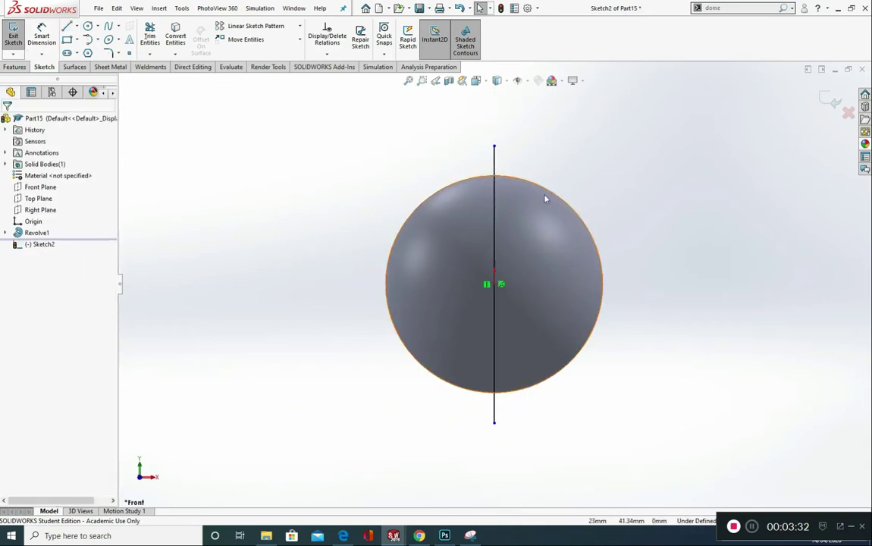
Step: Add a Midpoint relation between the vertical line and the origin
{"action": "left_click", "coordinate": [497, 153]}
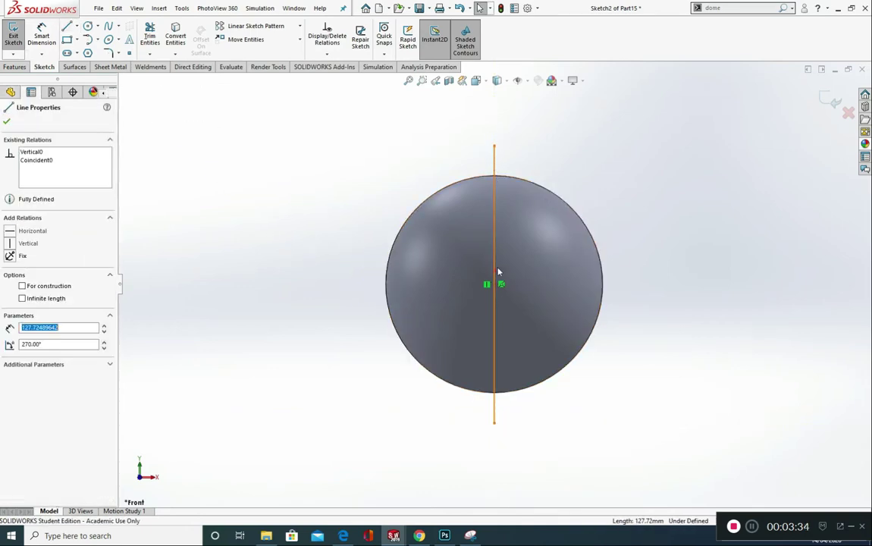
{"action": "left_click", "coordinate": [494, 284], "text": "ctrl"}
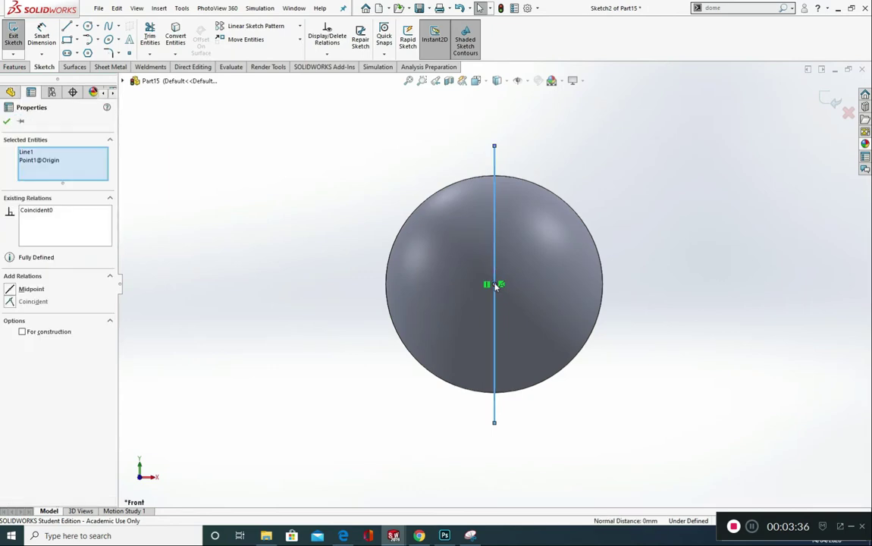
{"action": "left_click", "coordinate": [11, 292]}
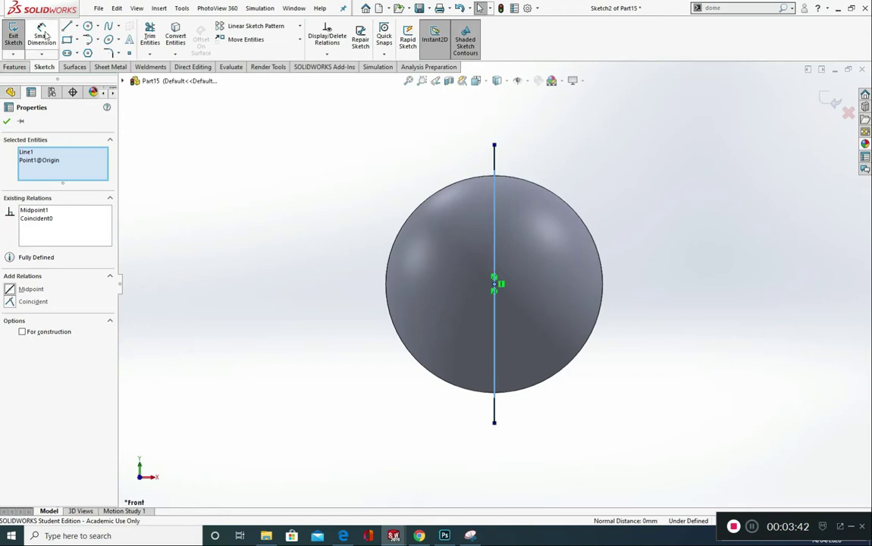
Step: Dimension the vertical line's length to 120 mm and finish the sketch
{"action": "left_click", "coordinate": [43, 35]}
{"action": "left_click", "coordinate": [493, 159]}
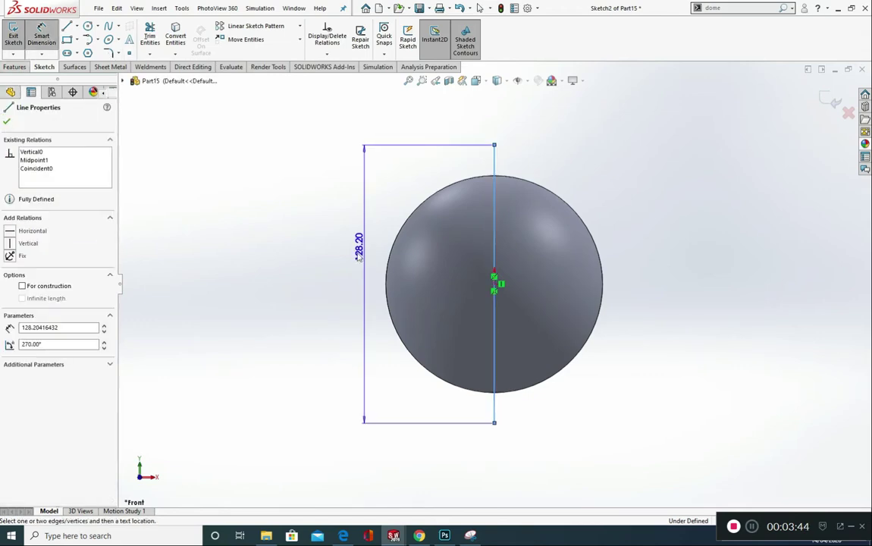
{"action": "left_click", "coordinate": [345, 273]}
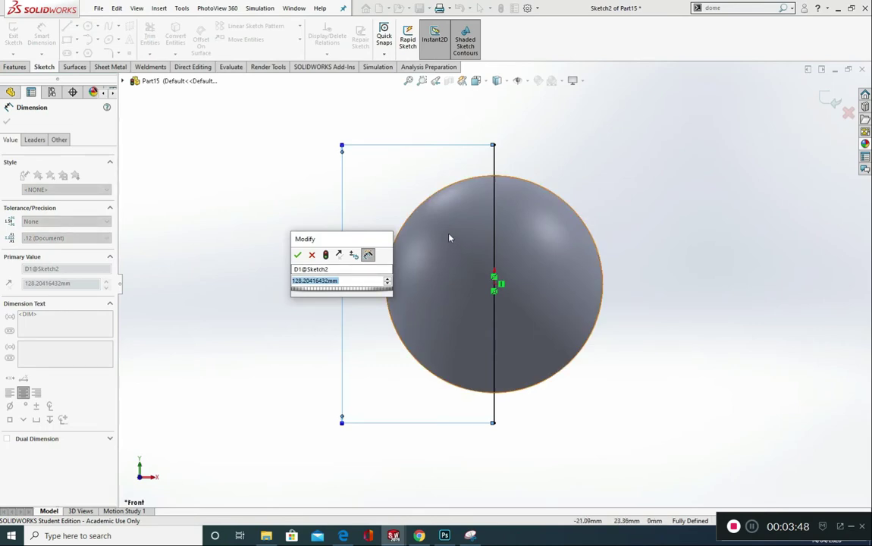
{"action": "type", "text": "120"}
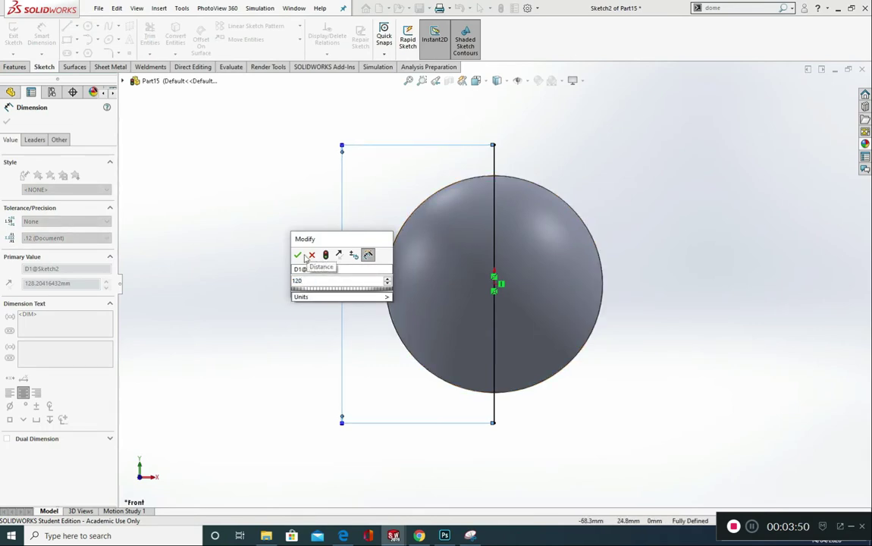
{"action": "left_click", "coordinate": [298, 256]}
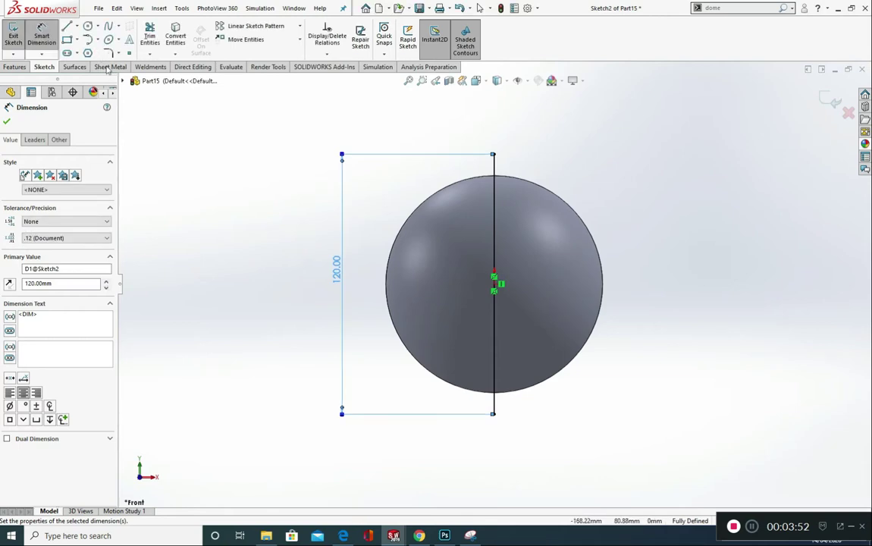
{"action": "left_click", "coordinate": [846, 113]}
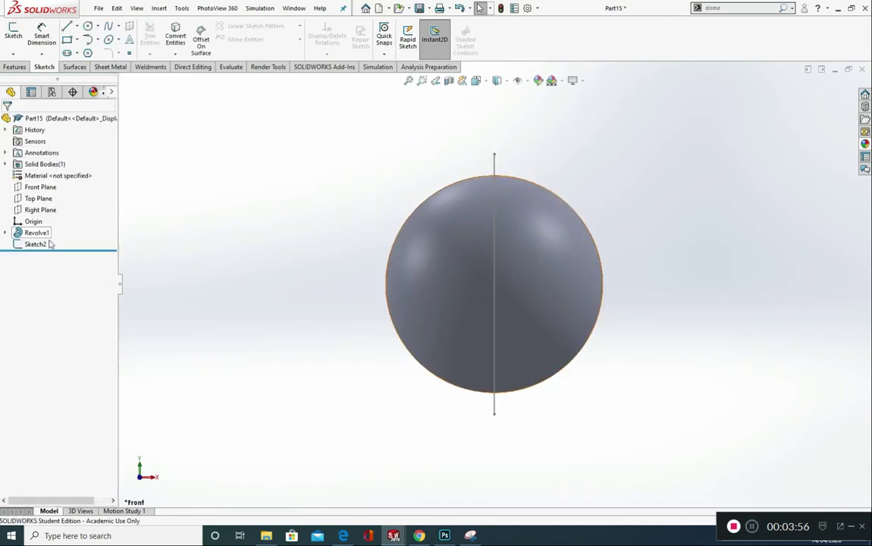
Step: On the Front Plane, sketch a horizontal line level with the vertical line's lower end, starting about 20 mm to its right
{"action": "left_click", "coordinate": [41, 189]}
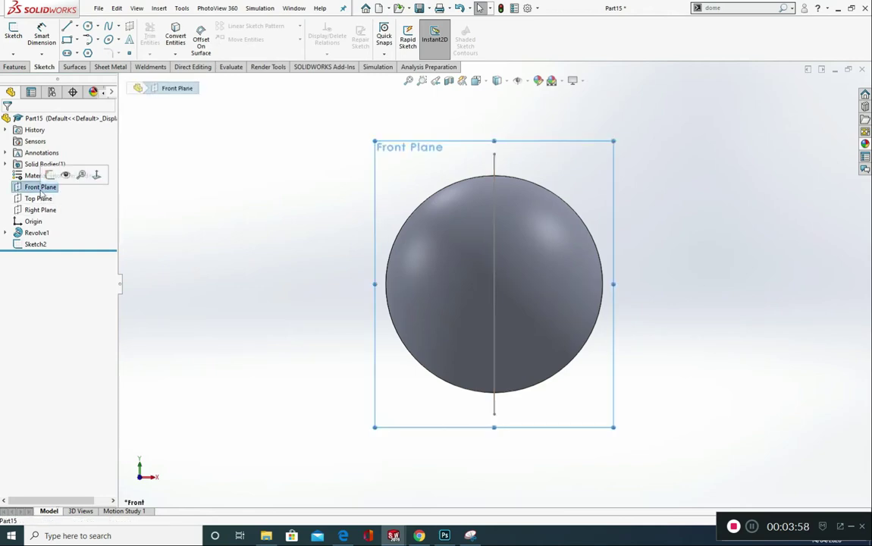
{"action": "left_click", "coordinate": [49, 174]}
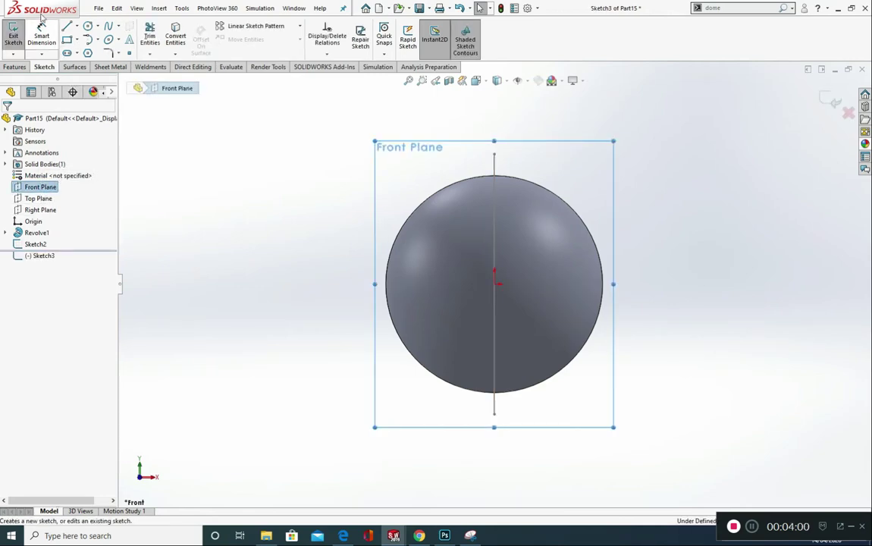
{"action": "left_click", "coordinate": [67, 27]}
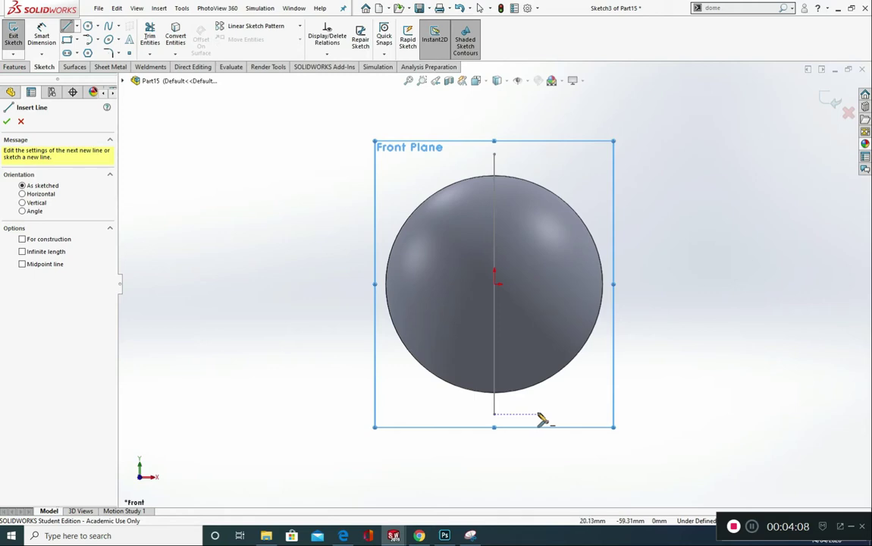
{"action": "left_click", "coordinate": [539, 414]}
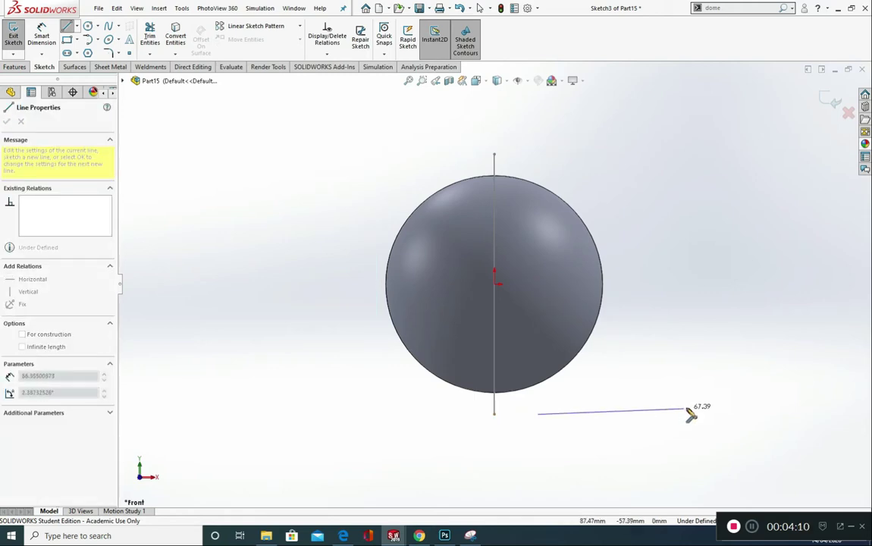
{"action": "left_click", "coordinate": [737, 414]}
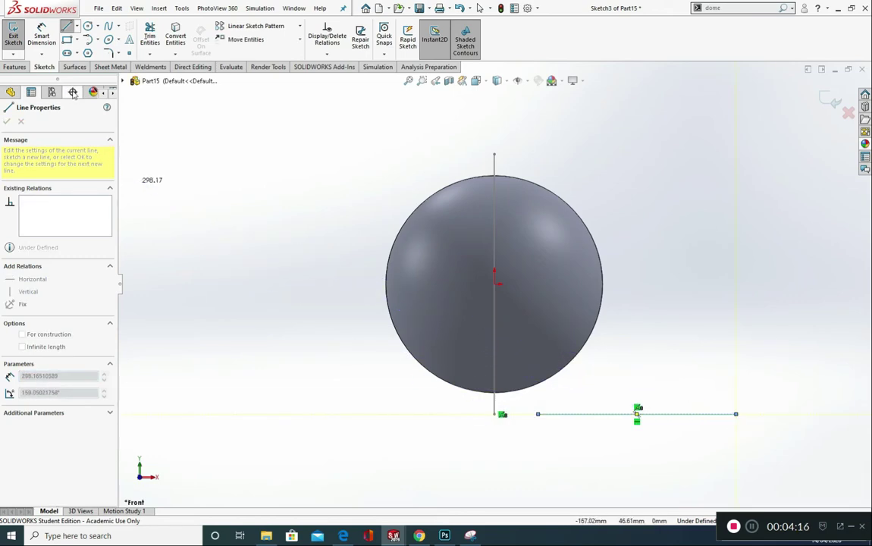
{"action": "key", "text": "Escape"}
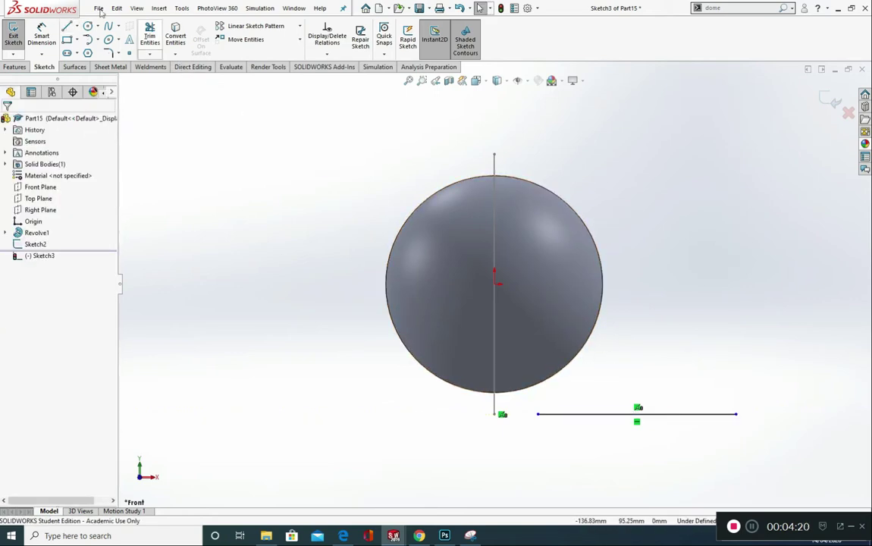
Step: Dimension the gap between the vertical line's lower end and the horizontal line's near endpoint to 15 mm
{"action": "left_click", "coordinate": [43, 32]}
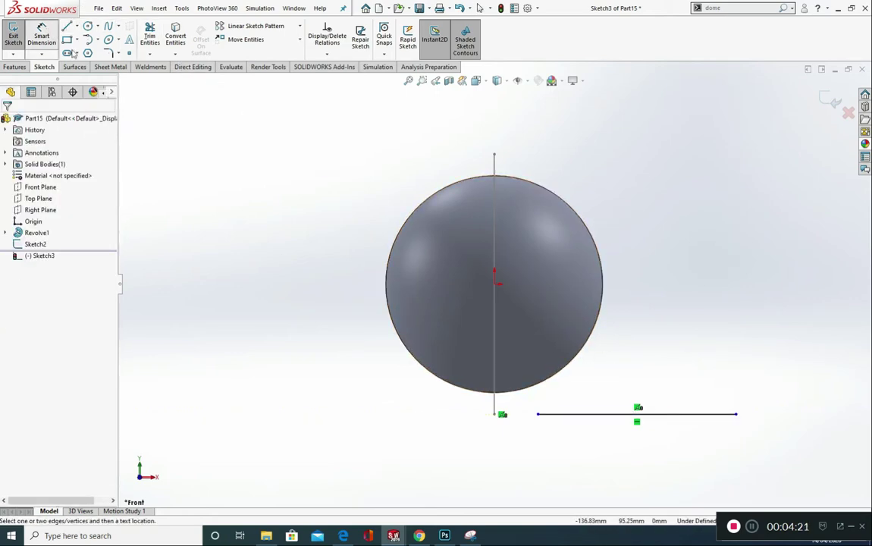
{"action": "left_click", "coordinate": [495, 415]}
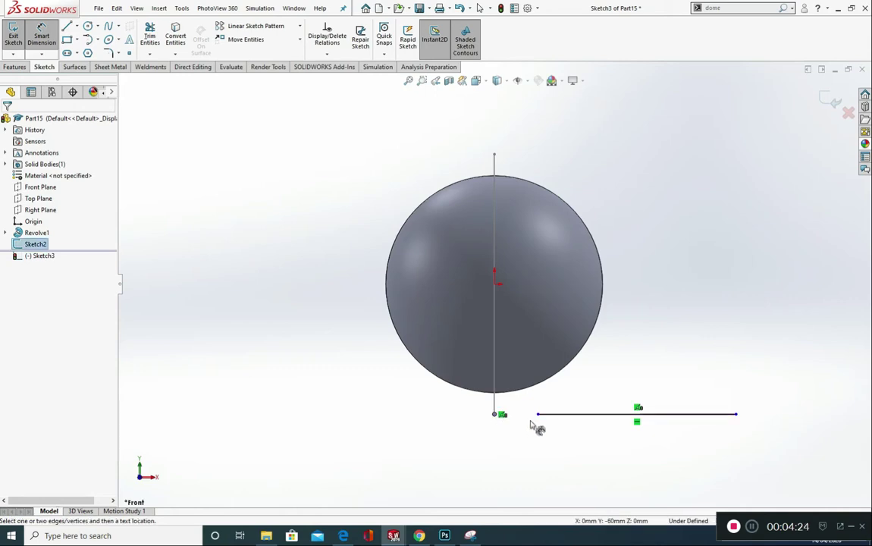
{"action": "left_click", "coordinate": [537, 415]}
{"action": "left_click", "coordinate": [529, 462]}
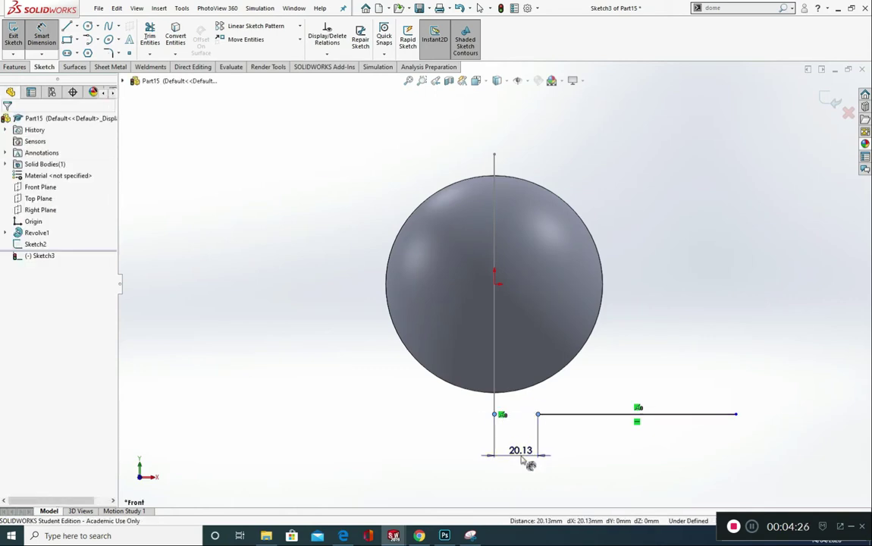
{"action": "type", "text": "15"}
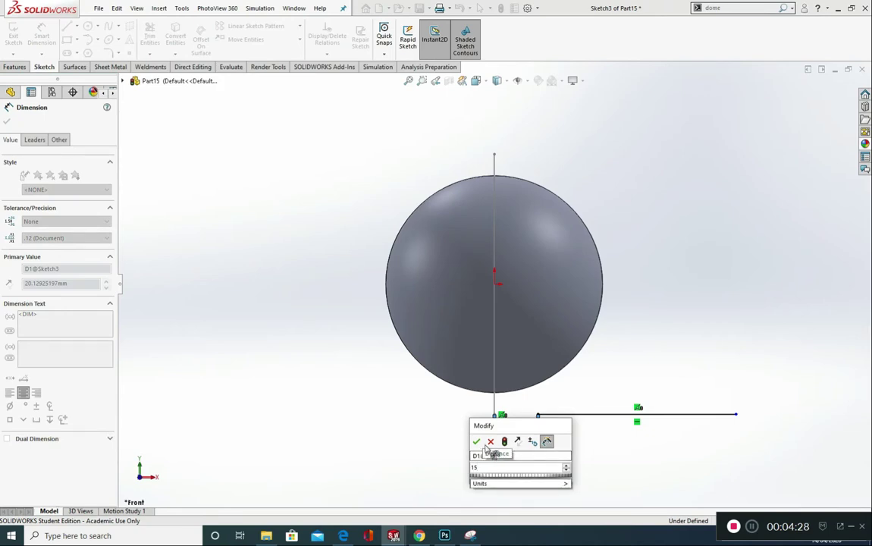
{"action": "left_click", "coordinate": [478, 443]}
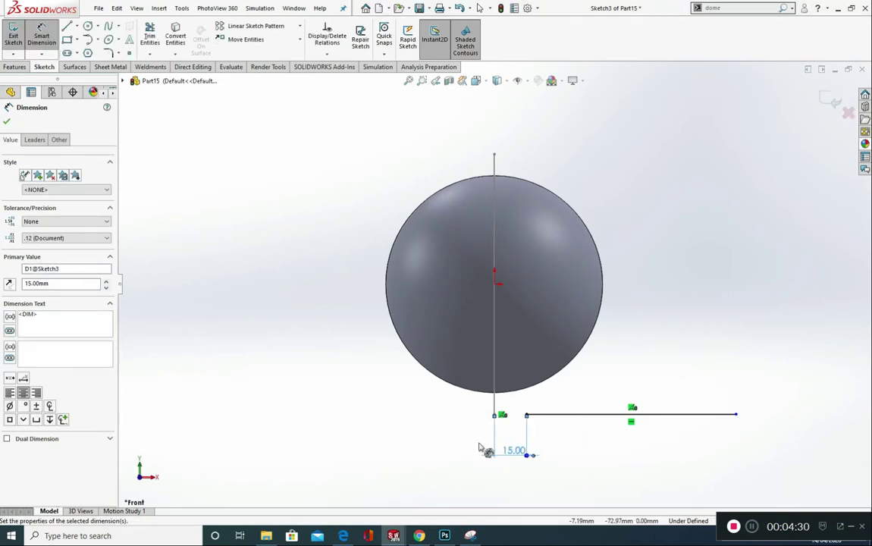
{"action": "key", "text": "Escape"}
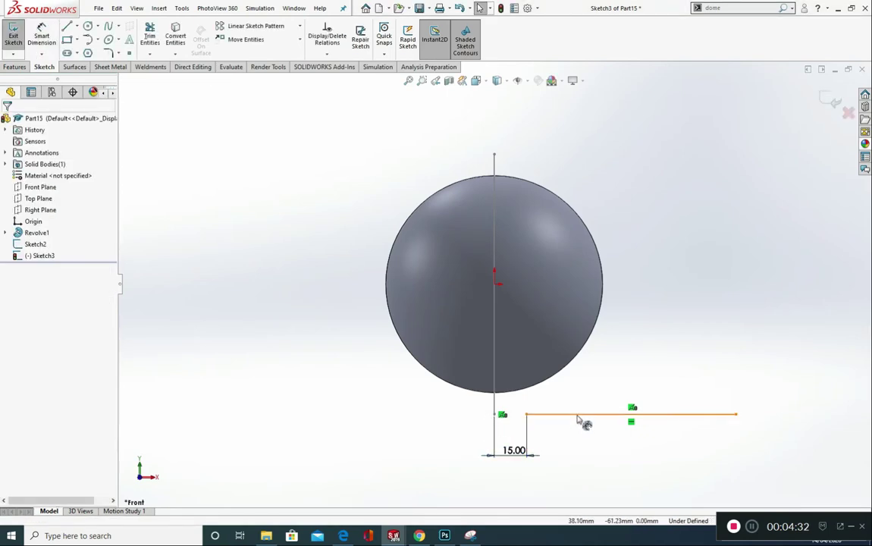
Step: Try to add a Horizontal relation to the line below the sphere
{"action": "left_click", "coordinate": [578, 416]}
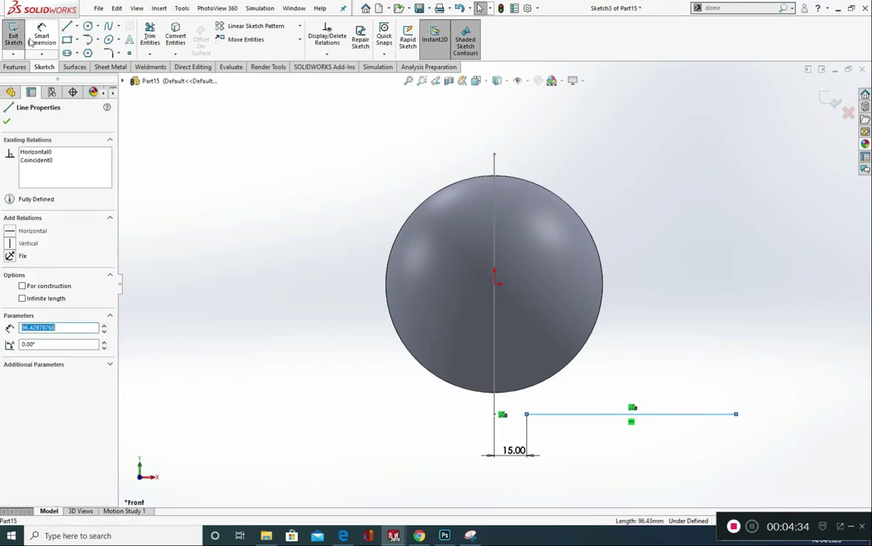
{"action": "left_click", "coordinate": [12, 233]}
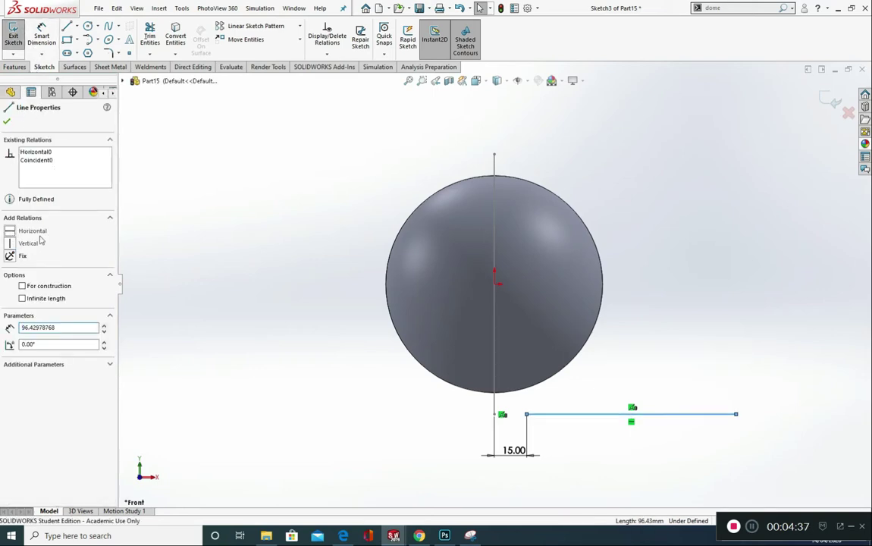
{"action": "left_click", "coordinate": [6, 122]}
{"action": "key", "text": "Escape"}
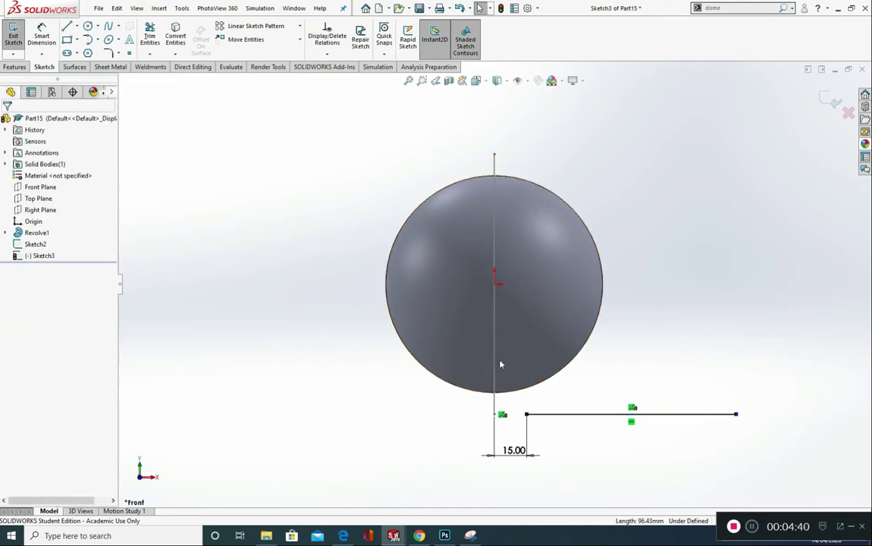
Step: Dimension the horizontal line's length to 100 mm and finish the sketch
{"action": "key", "text": "z"}
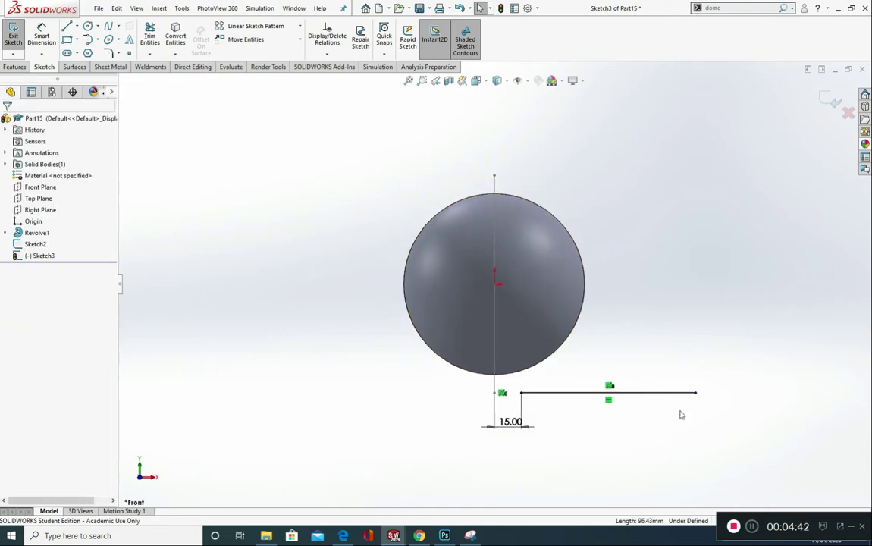
{"action": "left_click", "coordinate": [41, 33]}
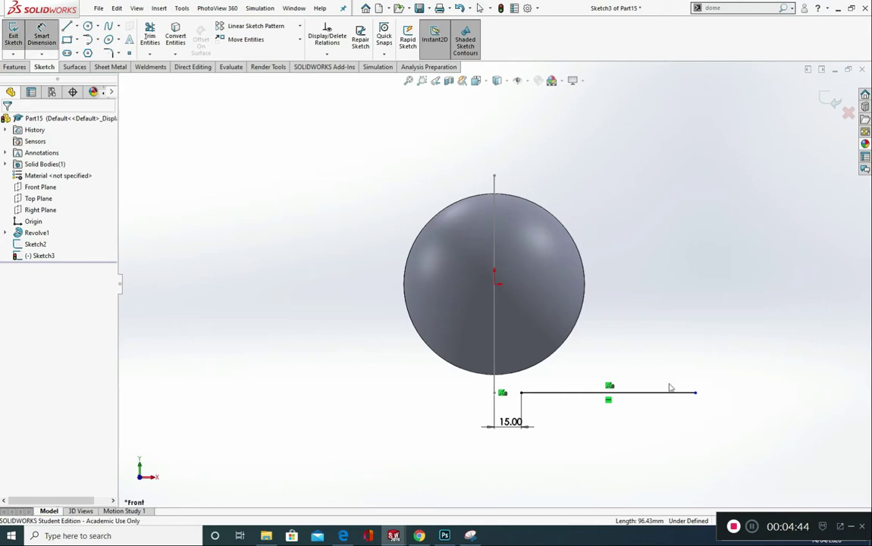
{"action": "left_click", "coordinate": [649, 393]}
{"action": "left_click", "coordinate": [627, 468]}
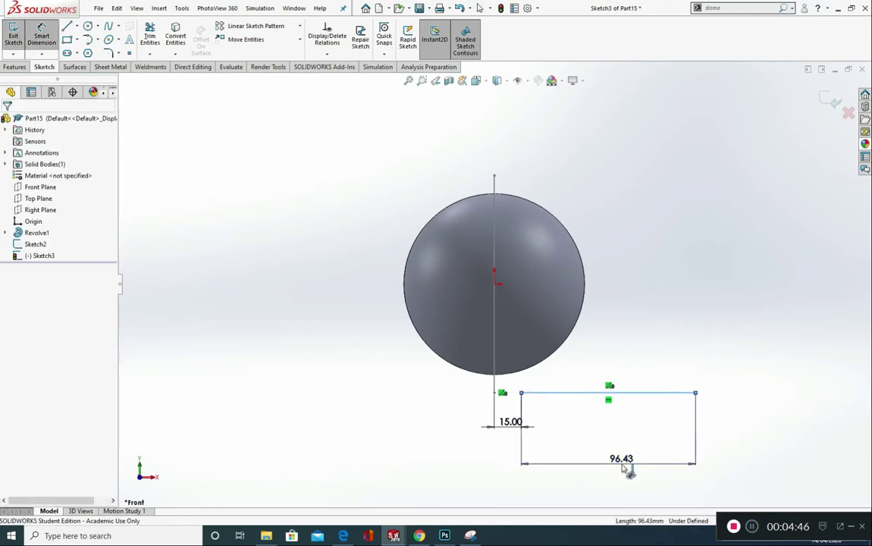
{"action": "type", "text": "100"}
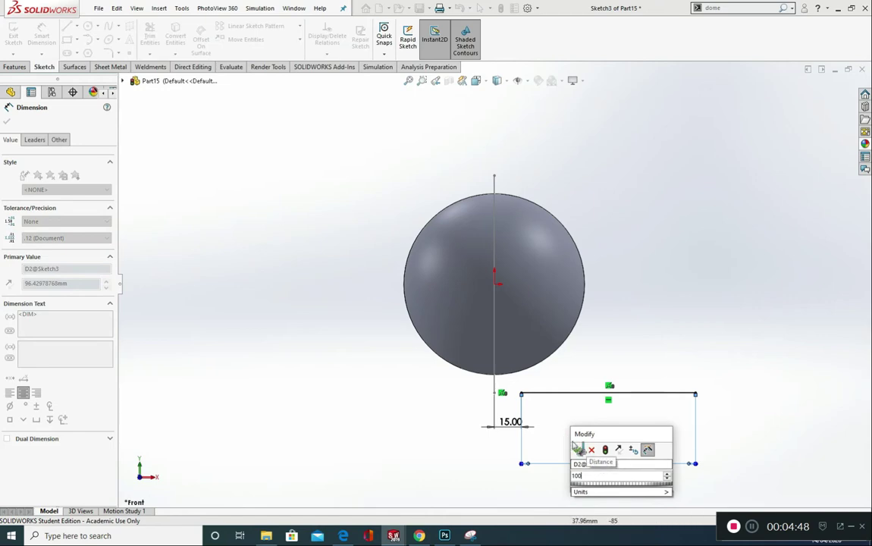
{"action": "left_click", "coordinate": [578, 451]}
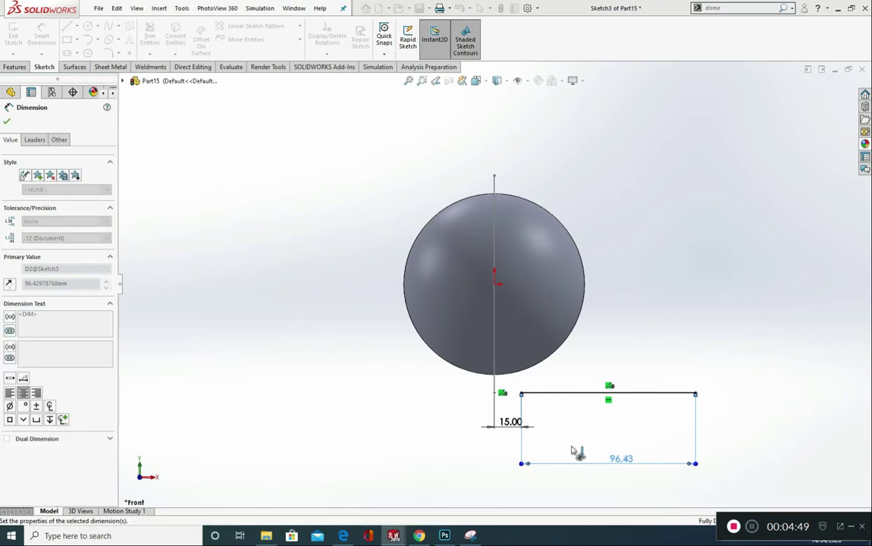
{"action": "left_click", "coordinate": [770, 432]}
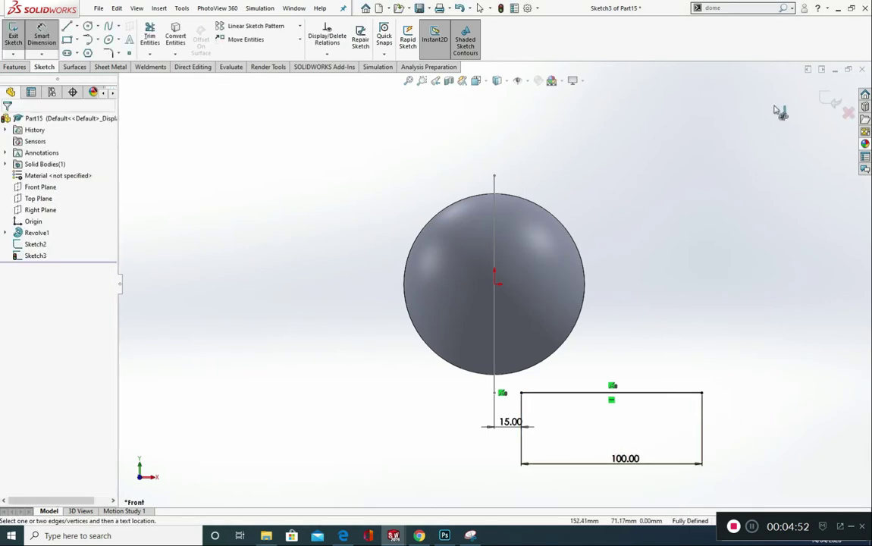
{"action": "left_click", "coordinate": [832, 101]}
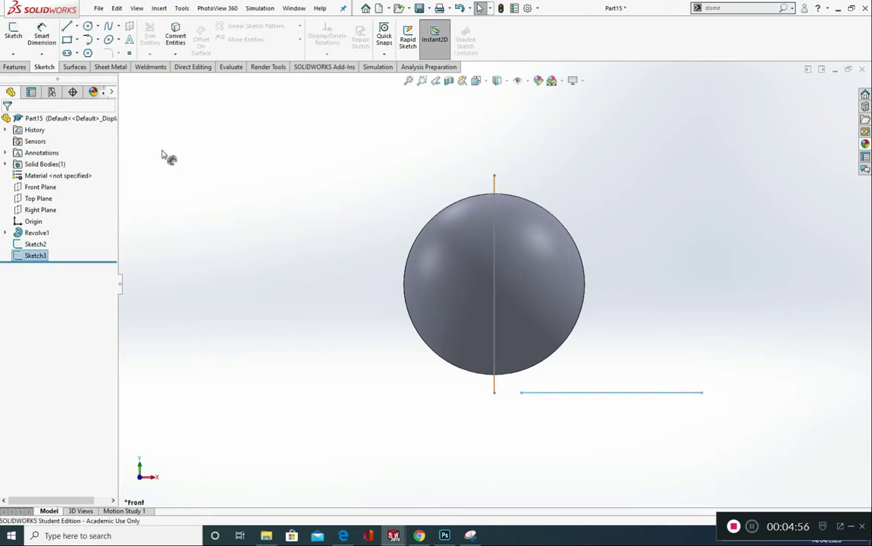
Step: Remove the Surfaces toolset from the CommandManager and restore it
{"action": "right_click", "coordinate": [74, 70]}
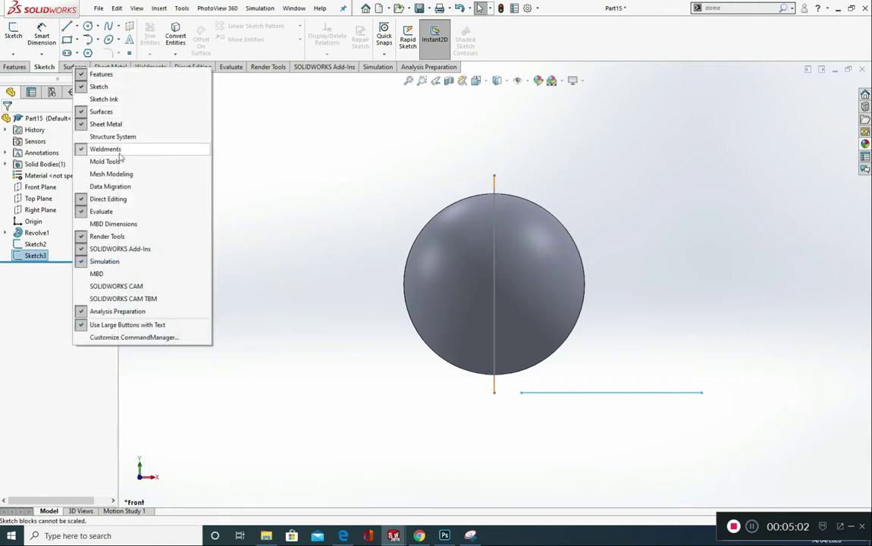
{"action": "left_click", "coordinate": [81, 112]}
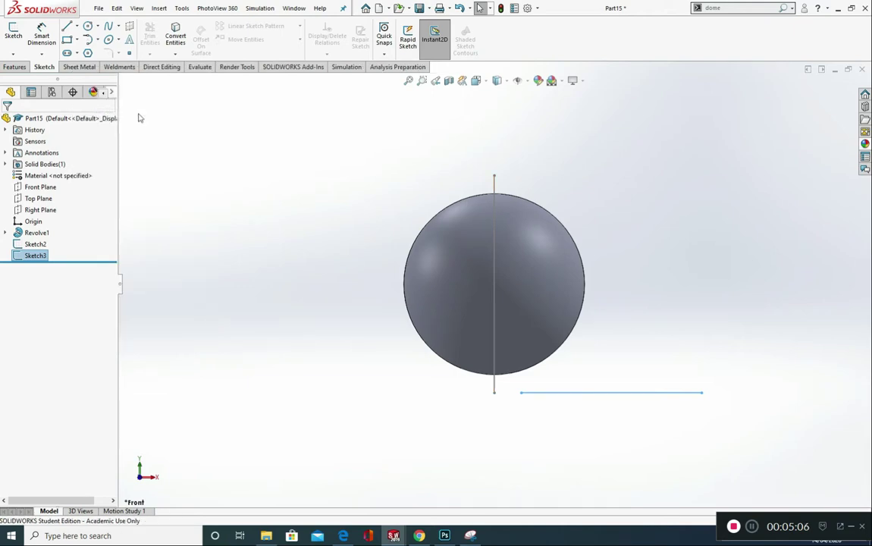
{"action": "right_click", "coordinate": [82, 66]}
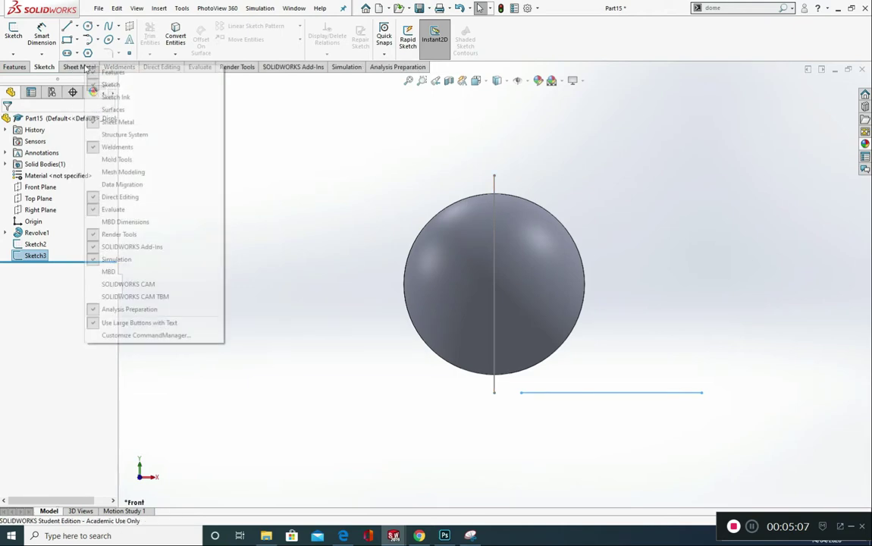
{"action": "left_click", "coordinate": [106, 109]}
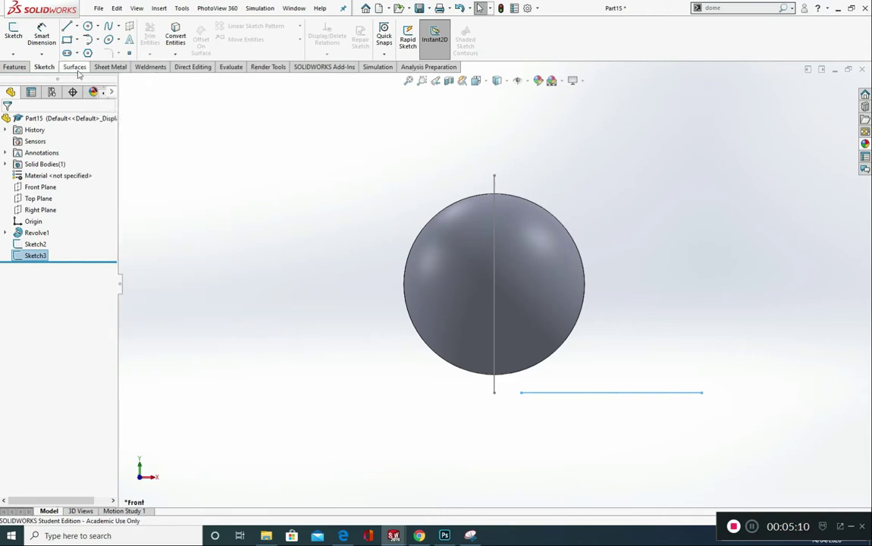
Step: Start a surface sweep with the horizontal line as the profile and the vertical line through the sphere as the path
{"action": "left_click", "coordinate": [76, 67]}
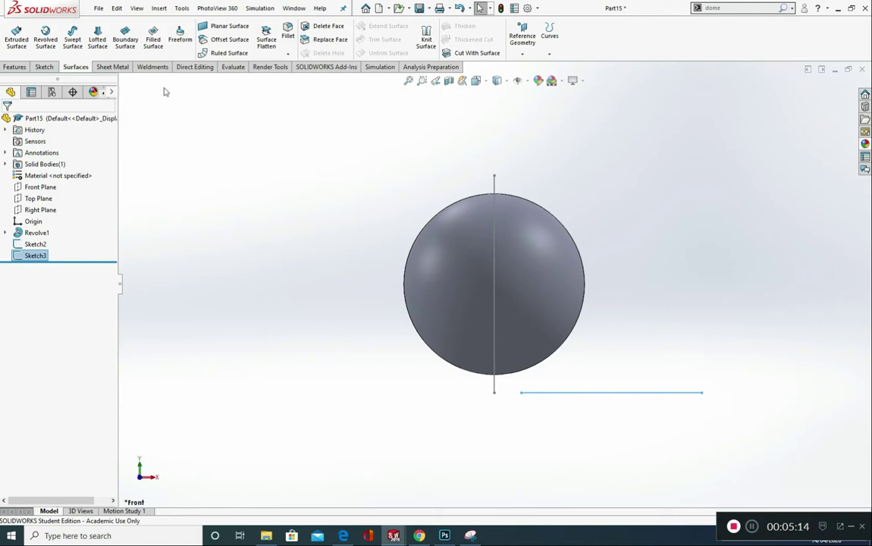
{"action": "left_click", "coordinate": [74, 38]}
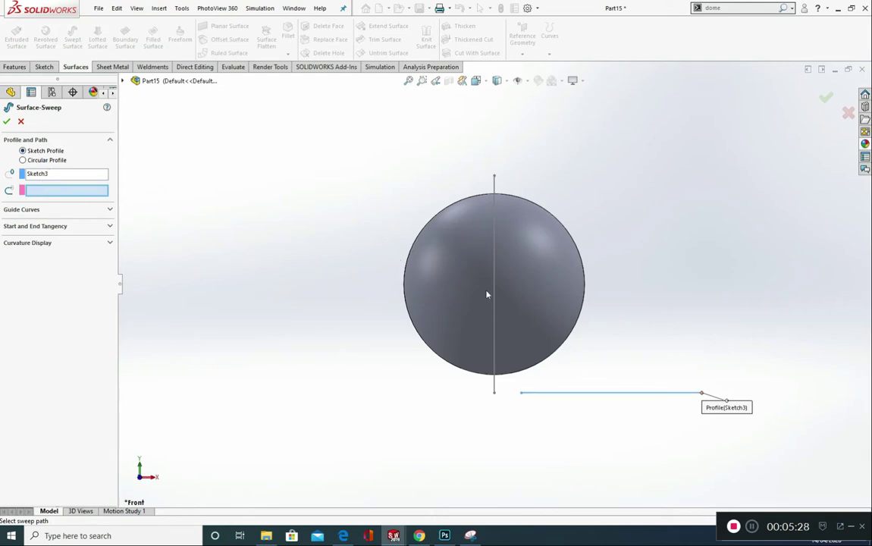
{"action": "left_click", "coordinate": [495, 238]}
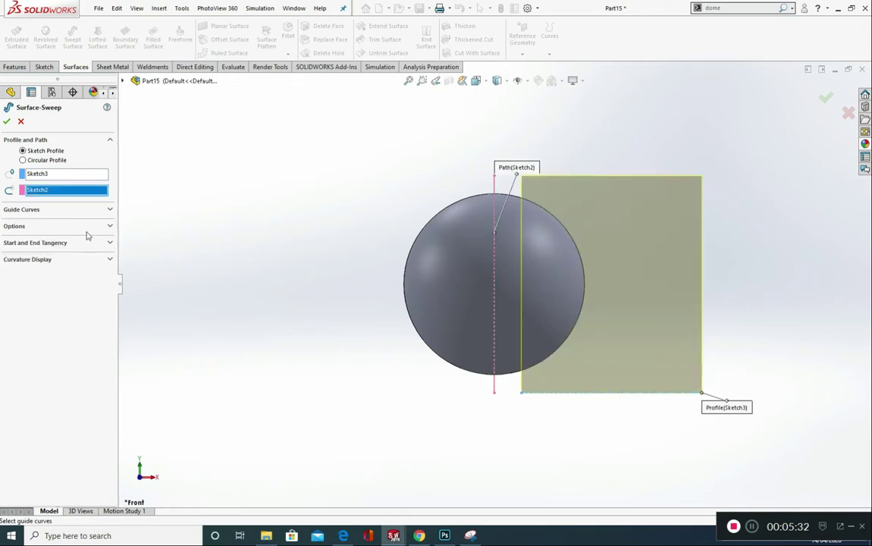
Step: Set the sweep's profile orientation to Keep Normal Constant and specify a profile twist of 4000 degrees
{"action": "left_click", "coordinate": [108, 227]}
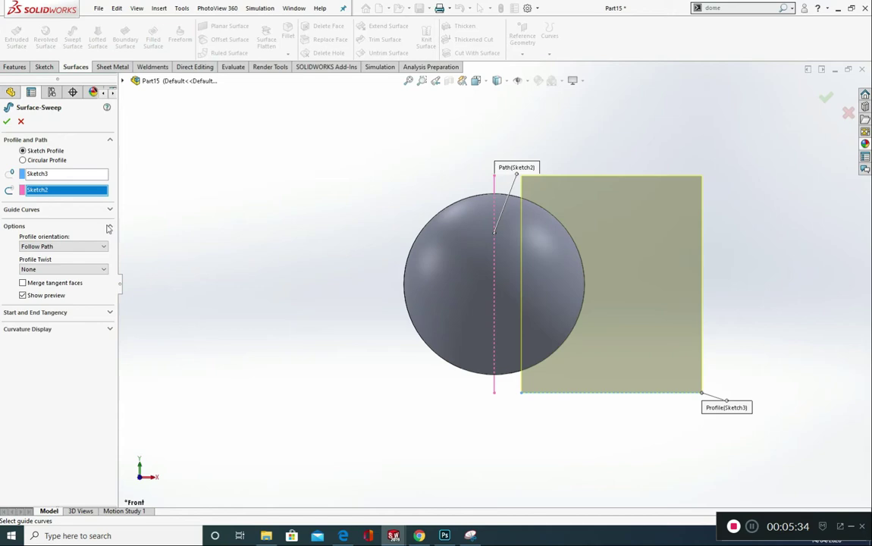
{"action": "left_click", "coordinate": [49, 247]}
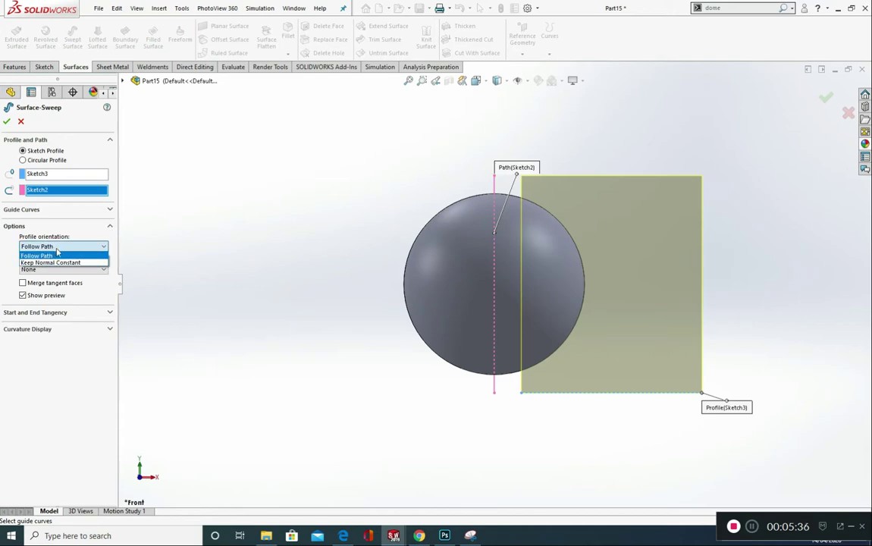
{"action": "left_click", "coordinate": [55, 263]}
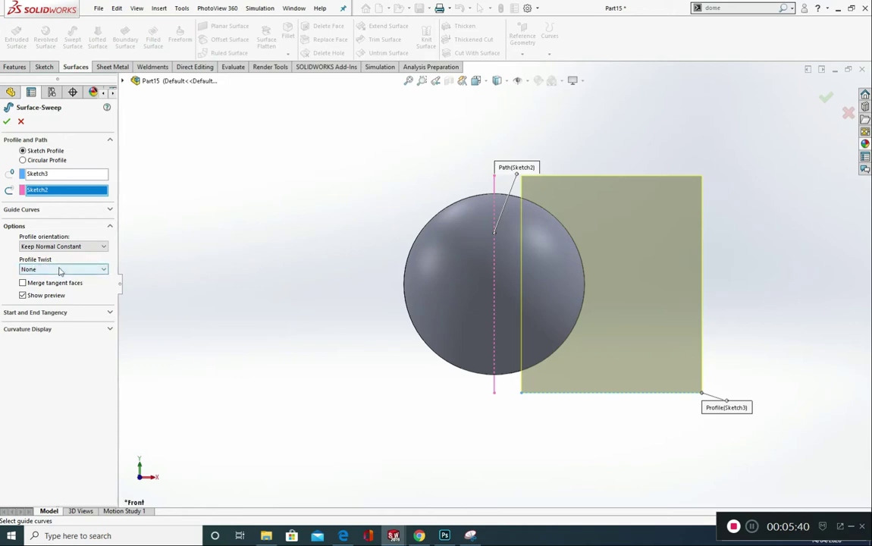
{"action": "left_click", "coordinate": [47, 269]}
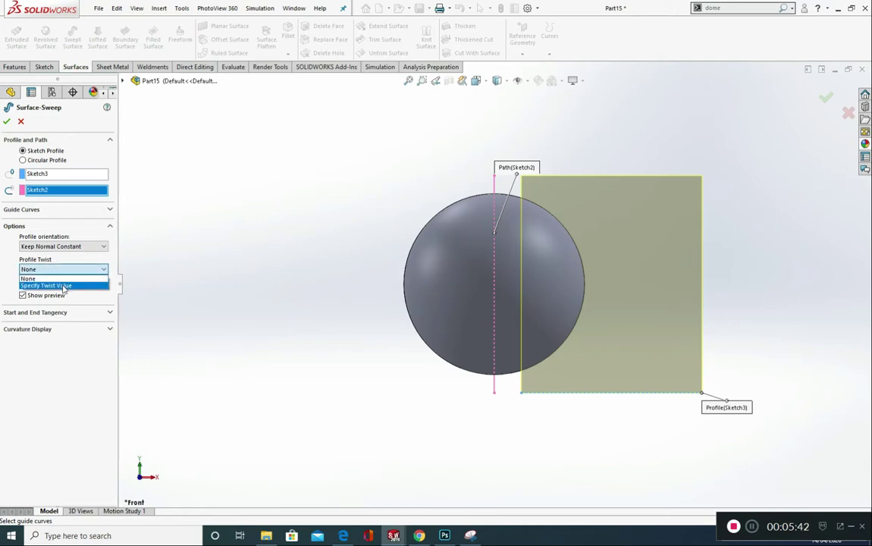
{"action": "left_click", "coordinate": [64, 286]}
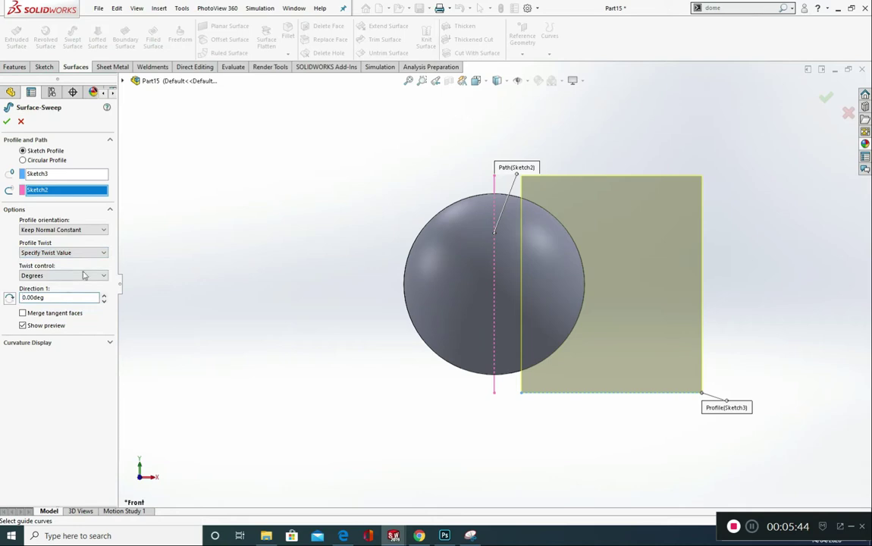
{"action": "left_click", "coordinate": [59, 298]}
{"action": "type", "text": "4000"}
{"action": "key", "text": "Return"}
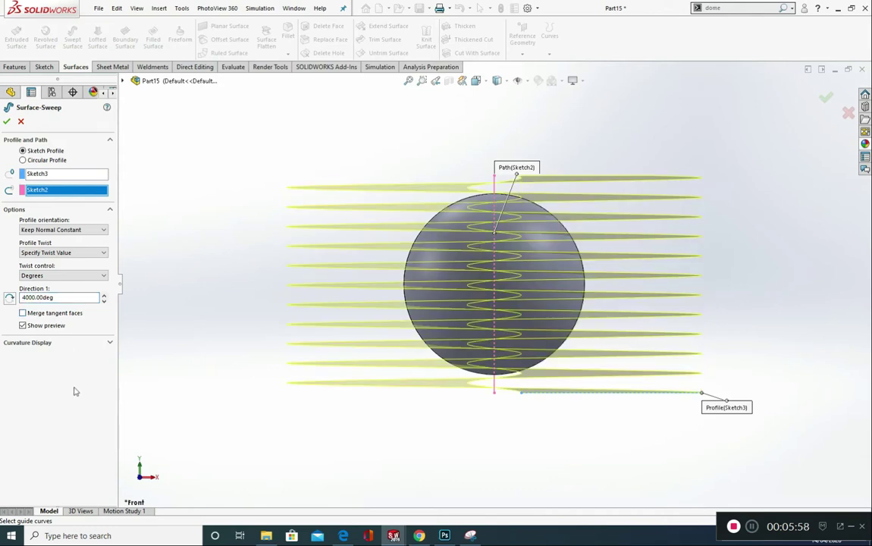
Step: Try twist values of 4000/360 and 2880 degrees for the surface sweep
{"action": "double_click", "coordinate": [76, 297]}
{"action": "type", "text": "4000/360"}
{"action": "key", "text": "Return"}
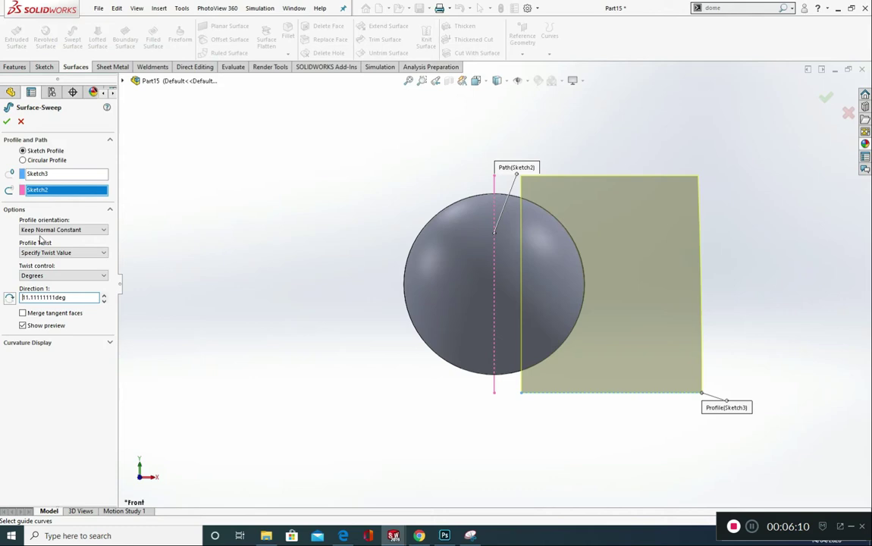
{"action": "key", "text": "ctrl+a"}
{"action": "key", "text": "BackSpace"}
{"action": "key", "text": "Return"}
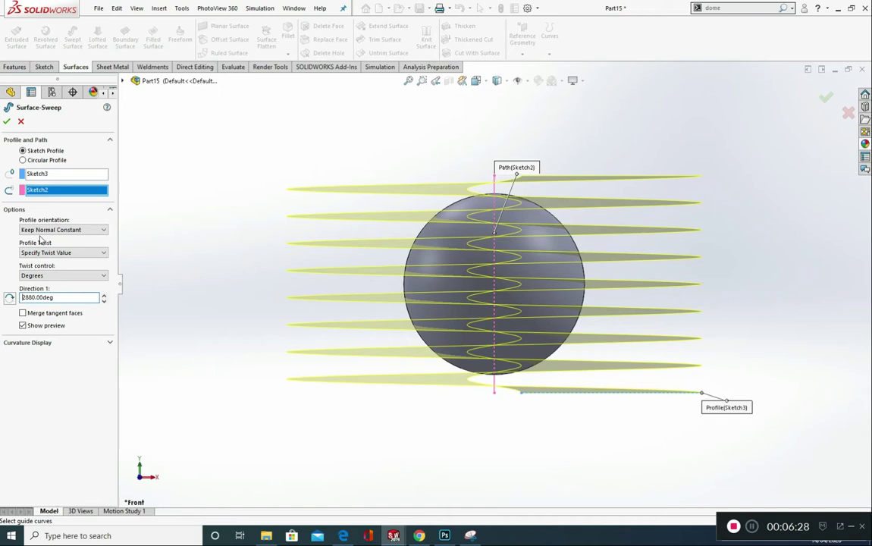
Step: Set the sweep's twist to 4000 degrees and complete the swept surface
{"action": "key", "text": "ctrl+a"}
{"action": "type", "text": "40"}
{"action": "key", "text": "Return"}
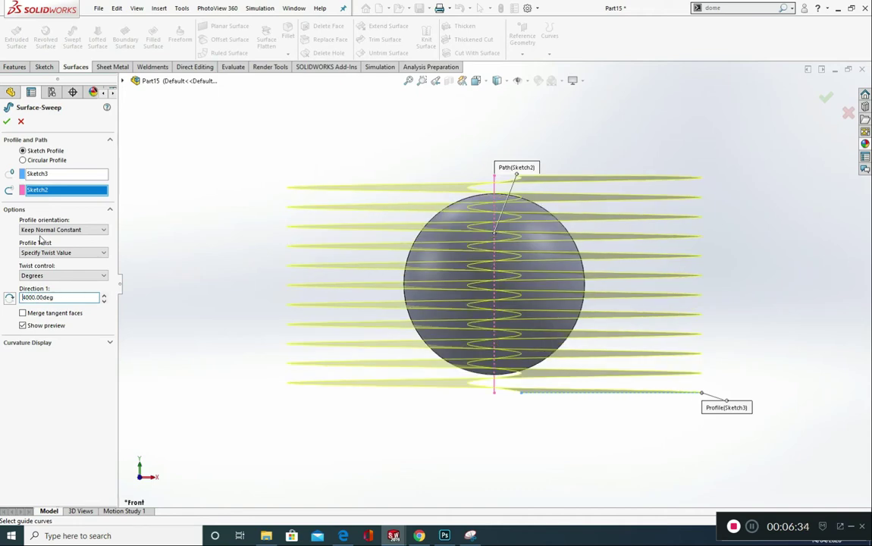
{"action": "left_click", "coordinate": [7, 122]}
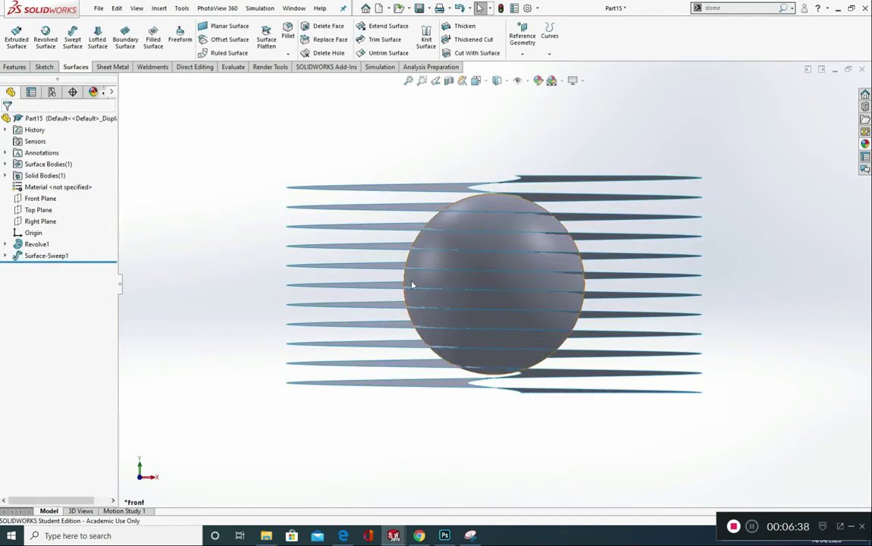
Step: Examine how the twisted swept surface passes through the sphere from different angles
{"action": "left_click", "coordinate": [407, 192]}
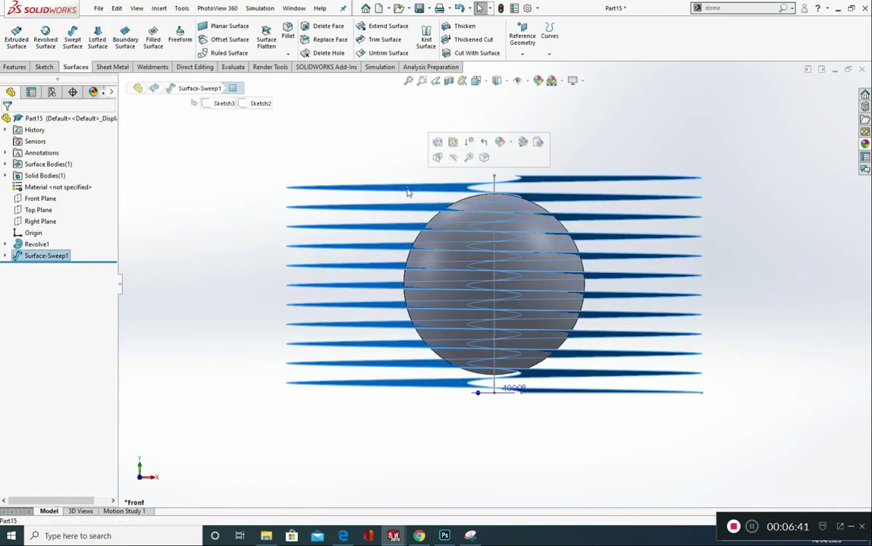
{"action": "left_click", "coordinate": [451, 222]}
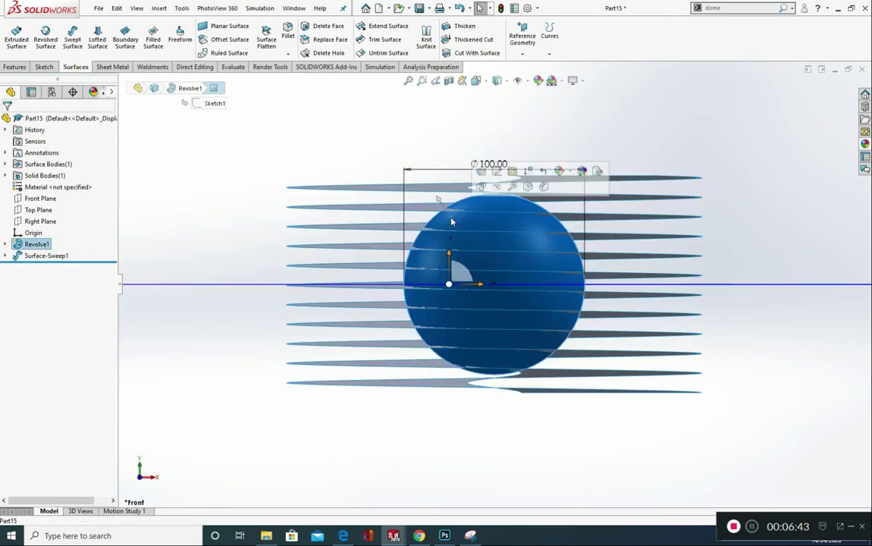
{"action": "left_click", "coordinate": [358, 151]}
{"action": "middle_click_drag", "start_coordinate": [527, 420], "coordinate": [492, 373]}
{"action": "scroll", "coordinate": [470, 168], "scroll_direction": "down", "scroll_amount": 2}
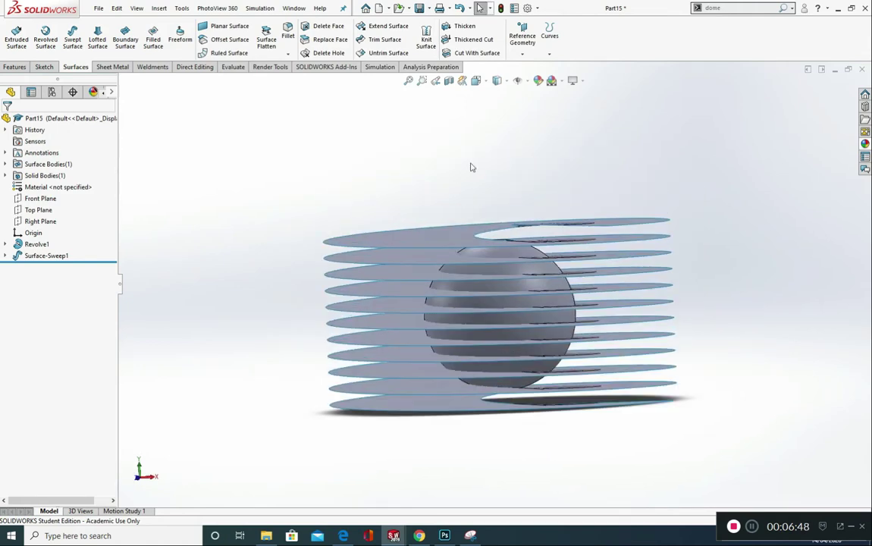
{"action": "middle_click_drag", "start_coordinate": [467, 195], "coordinate": [492, 187]}
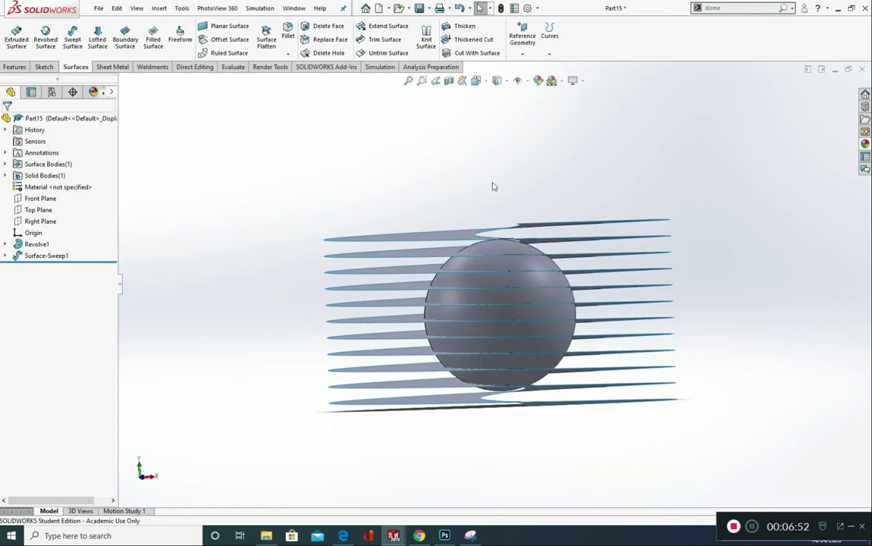
Step: Search the commands for "split" and locate the Split Line tool
{"action": "left_click", "coordinate": [13, 68]}
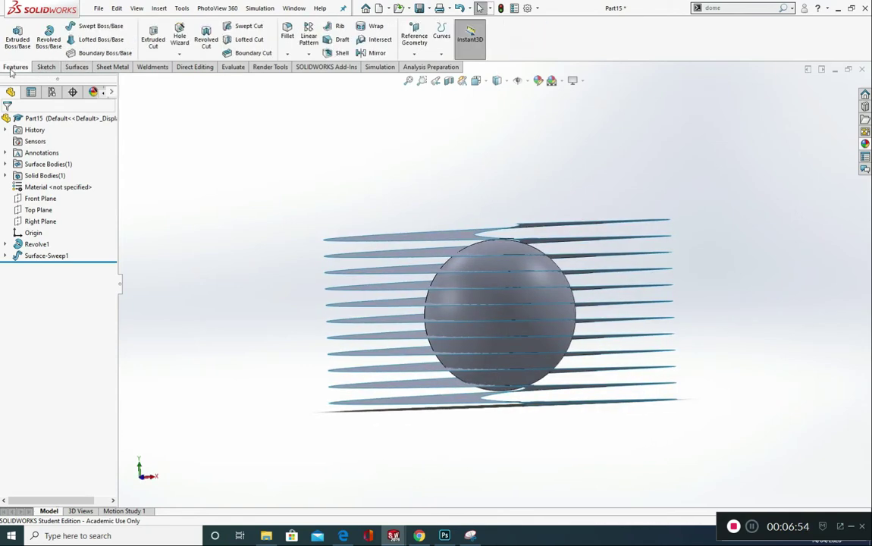
{"action": "left_click", "coordinate": [442, 55]}
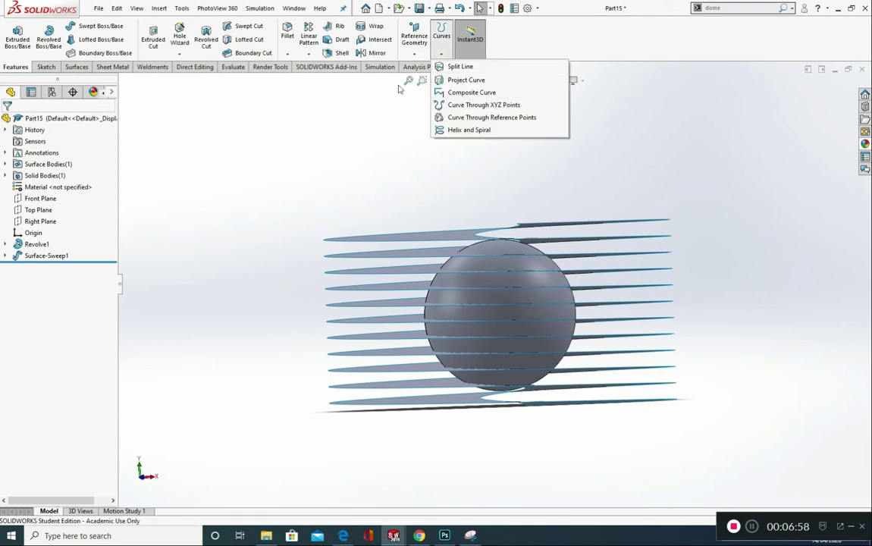
{"action": "left_click", "coordinate": [740, 6]}
{"action": "left_click_drag", "start_coordinate": [740, 6], "coordinate": [667, 12]}
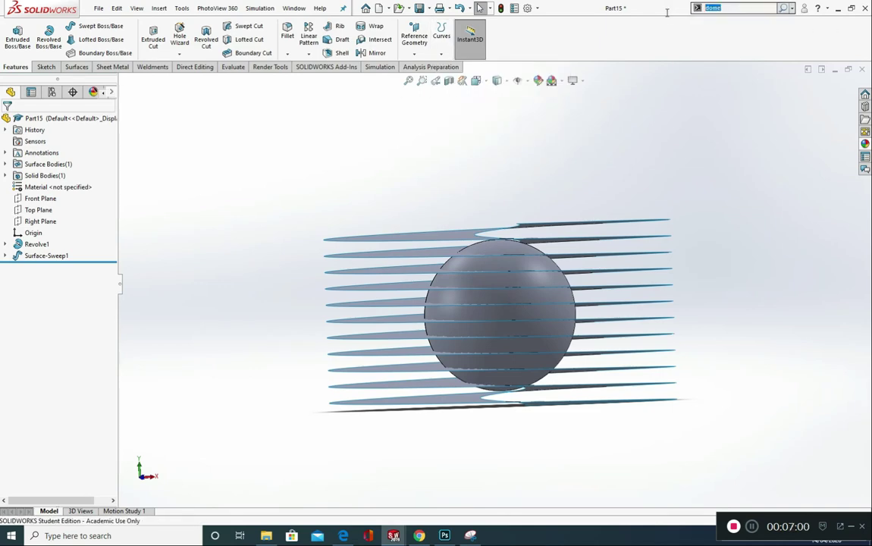
{"action": "type", "text": "split"}
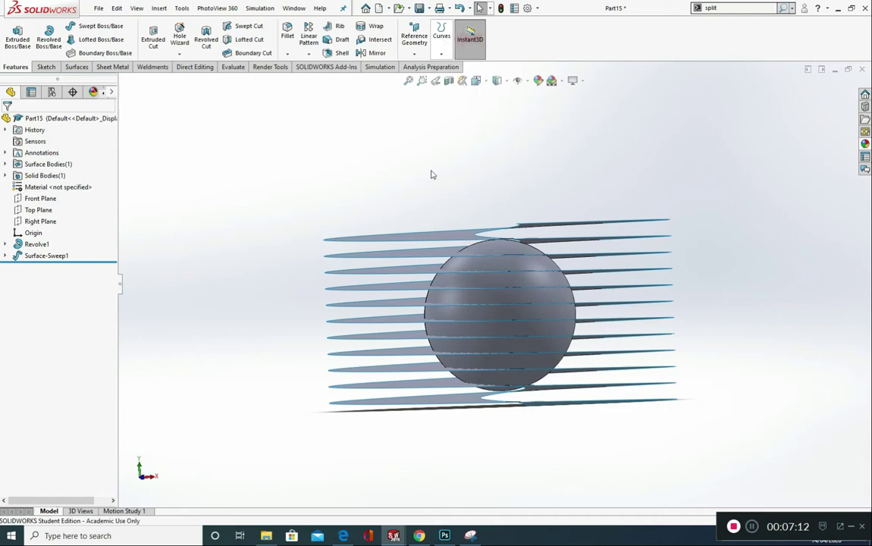
{"action": "left_click", "coordinate": [45, 67]}
{"action": "left_click", "coordinate": [87, 67]}
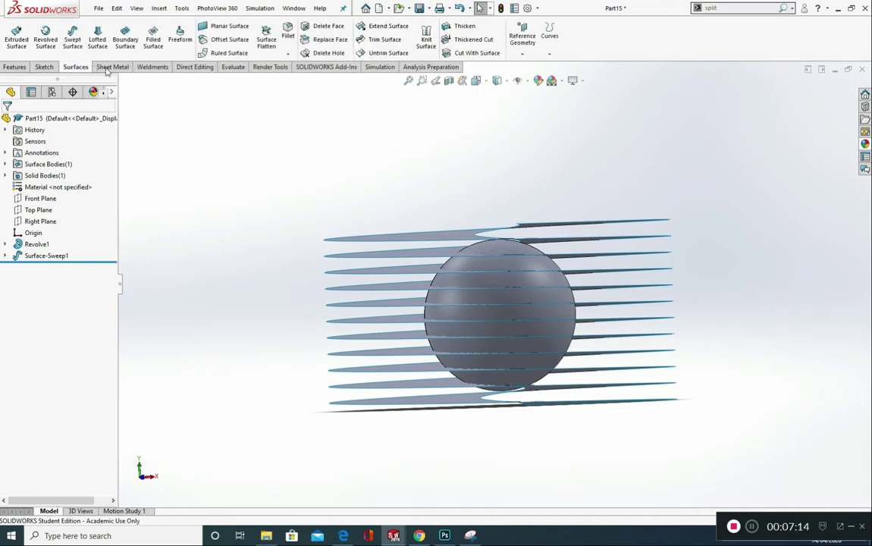
{"action": "left_click", "coordinate": [111, 67]}
{"action": "left_click", "coordinate": [67, 67]}
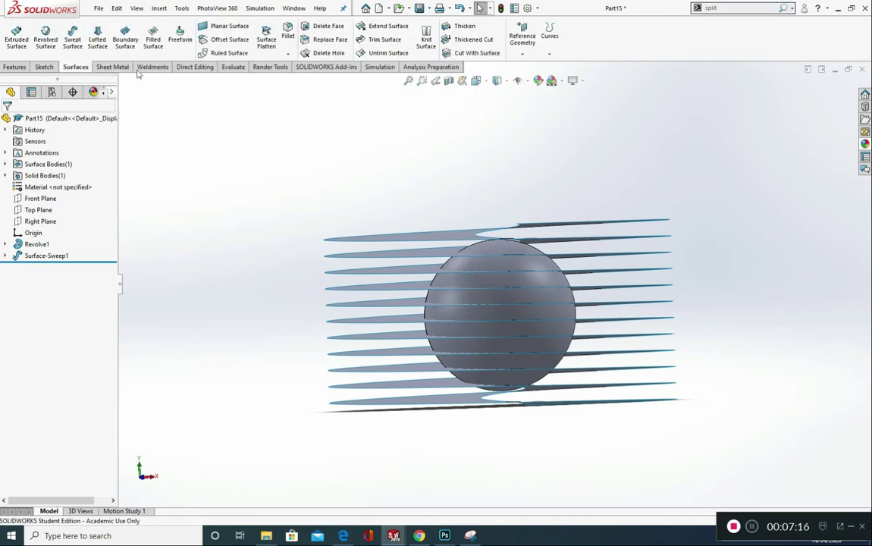
{"action": "left_click", "coordinate": [725, 7]}
{"action": "type", "text": "split"}
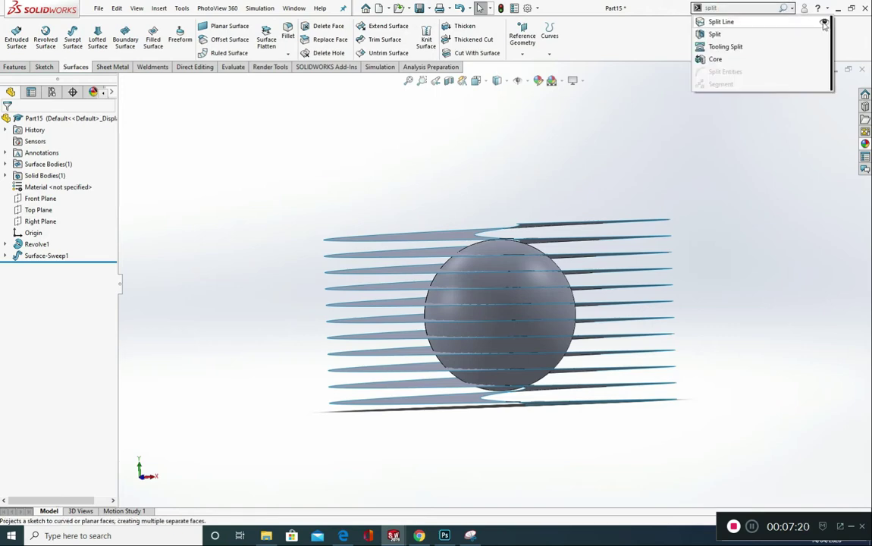
{"action": "left_click", "coordinate": [824, 23]}
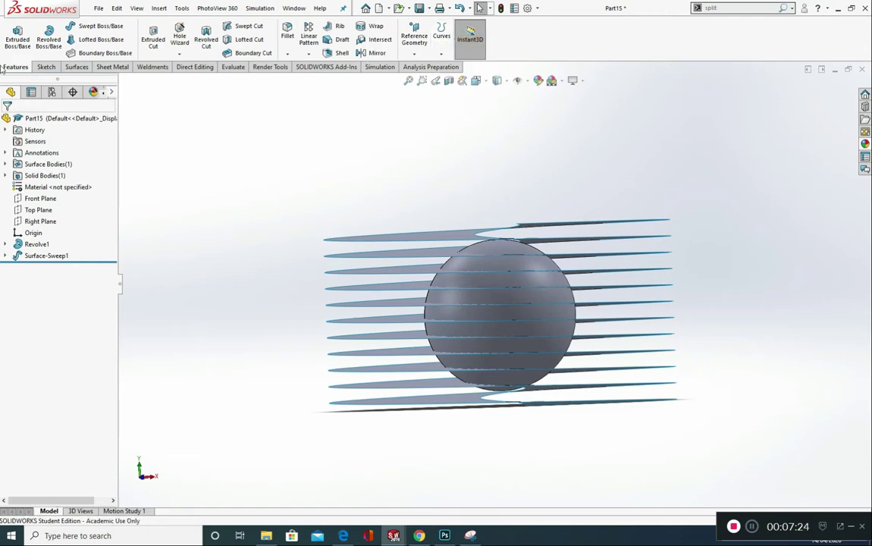
Step: Start a Split Line feature with Intersection as the type of split
{"action": "left_click", "coordinate": [442, 49]}
{"action": "left_click", "coordinate": [458, 66]}
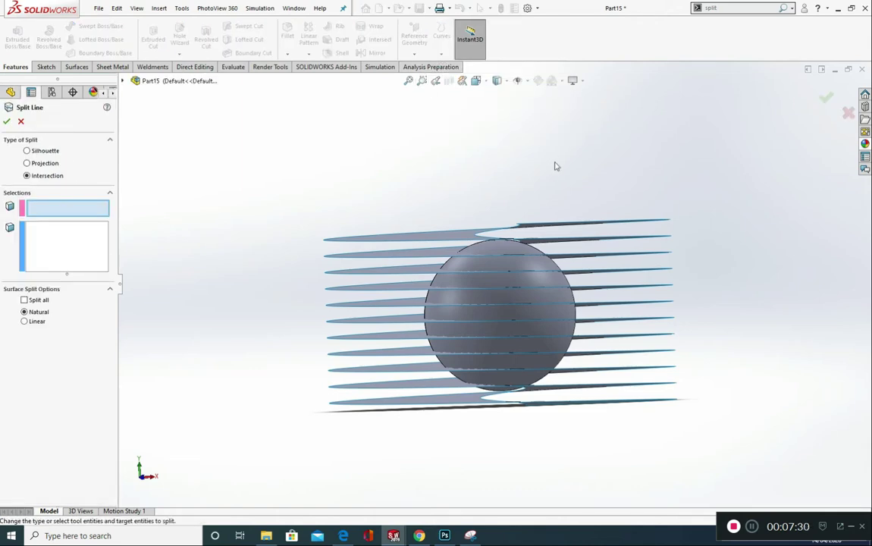
{"action": "left_click", "coordinate": [44, 162]}
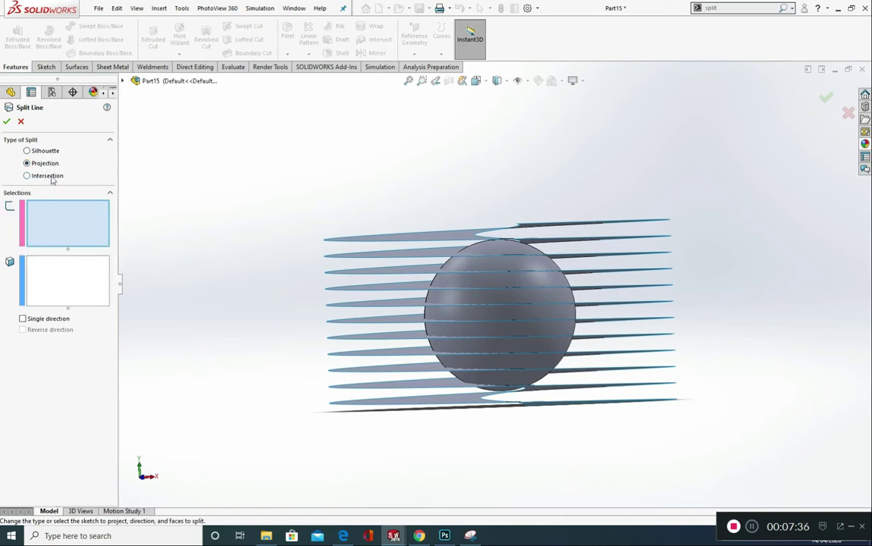
{"action": "left_click", "coordinate": [51, 177]}
Step: Split the twisted swept surface with the sphere's face as the splitting face, and complete the split line
{"action": "middle_click_drag", "start_coordinate": [271, 186], "coordinate": [311, 206]}
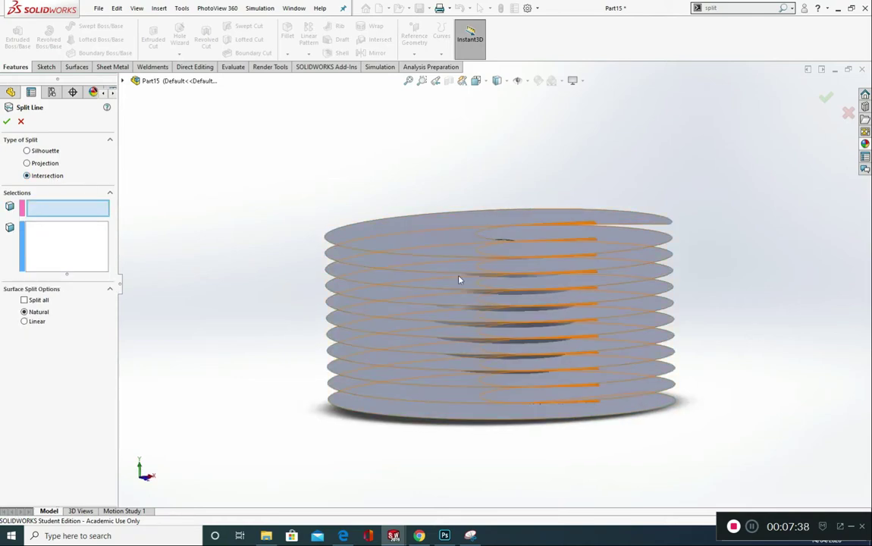
{"action": "scroll", "coordinate": [539, 304], "scroll_direction": "down", "scroll_amount": 5}
{"action": "scroll", "coordinate": [539, 305], "scroll_direction": "up", "scroll_amount": 5}
{"action": "middle_click_drag", "start_coordinate": [538, 308], "coordinate": [524, 288]}
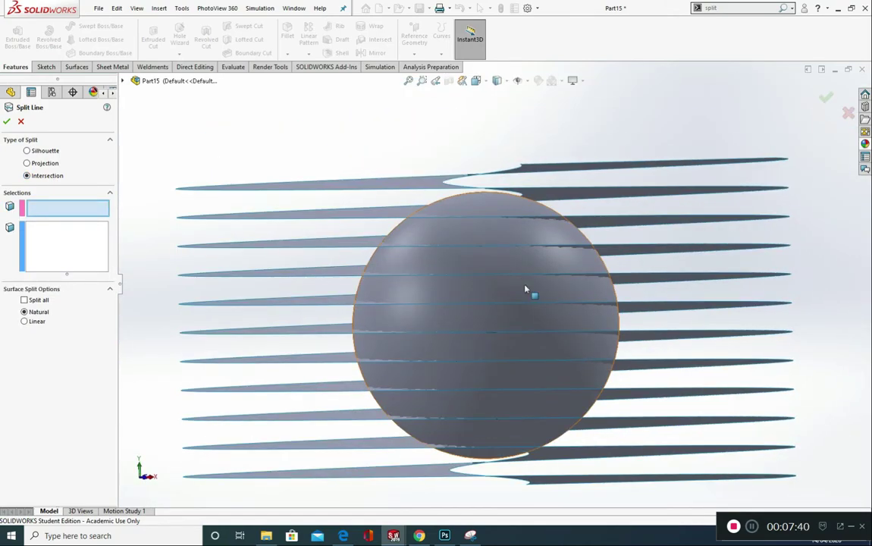
{"action": "left_click", "coordinate": [436, 236]}
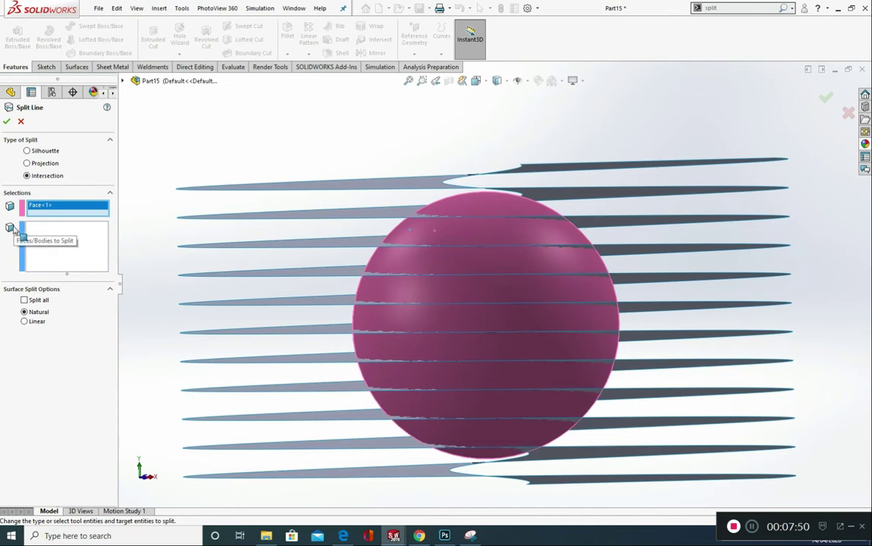
{"action": "left_click", "coordinate": [57, 236]}
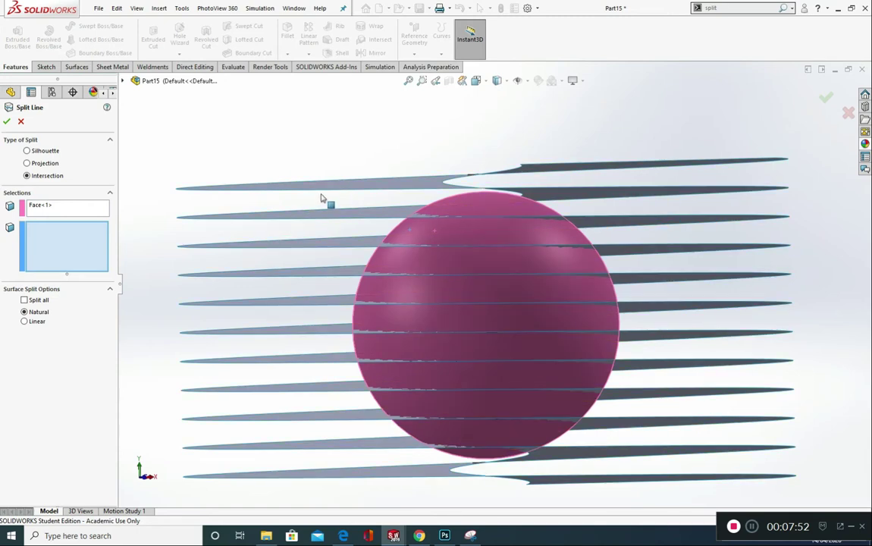
{"action": "left_click", "coordinate": [345, 188]}
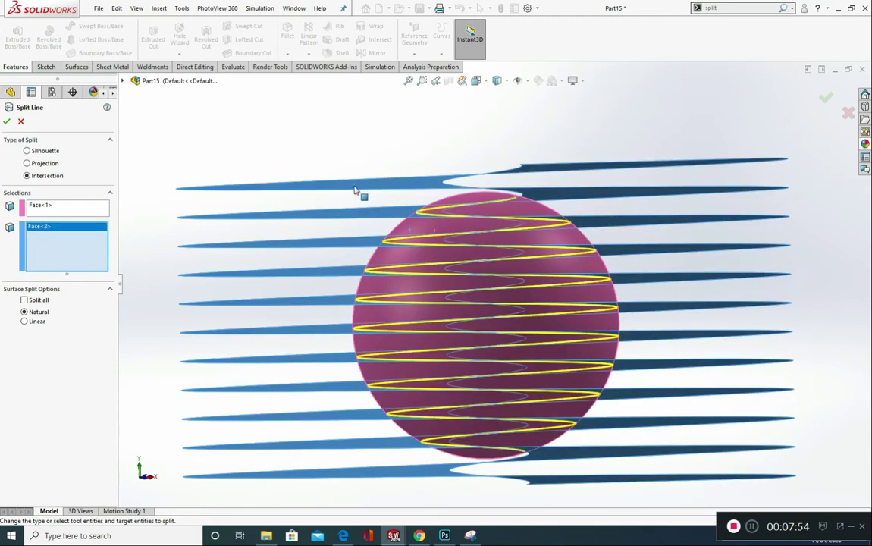
{"action": "left_click", "coordinate": [7, 122]}
{"action": "middle_click_drag", "start_coordinate": [261, 198], "coordinate": [287, 207]}
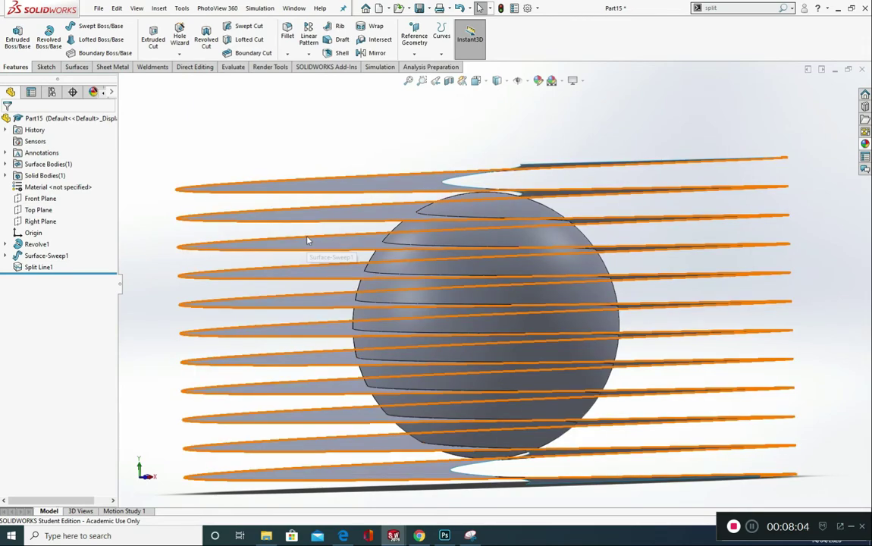
Step: Start a new 3D sketch
{"action": "left_click", "coordinate": [44, 69]}
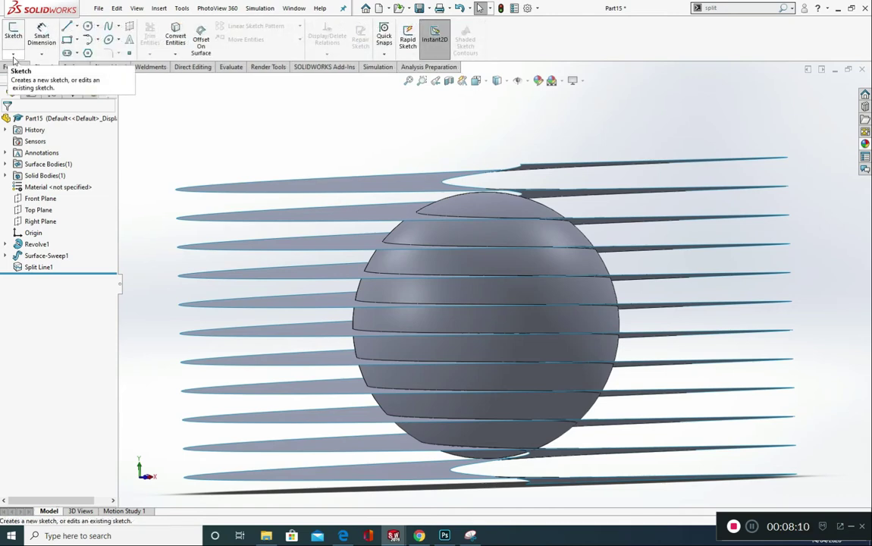
{"action": "left_click", "coordinate": [13, 55]}
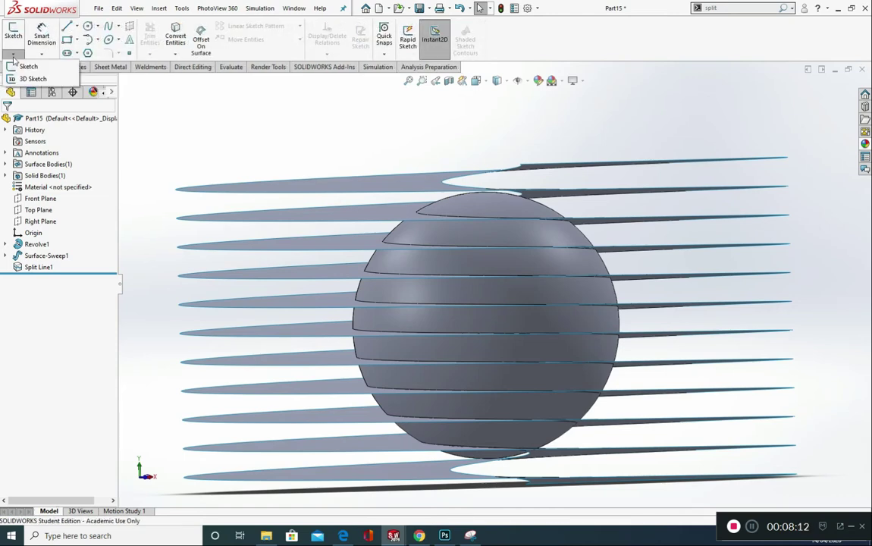
{"action": "left_click", "coordinate": [23, 81]}
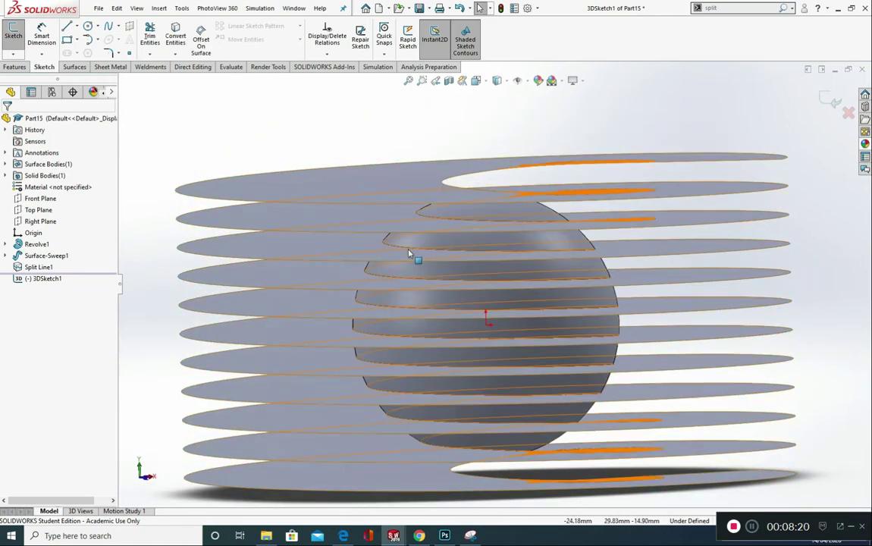
{"action": "left_click", "coordinate": [408, 252]}
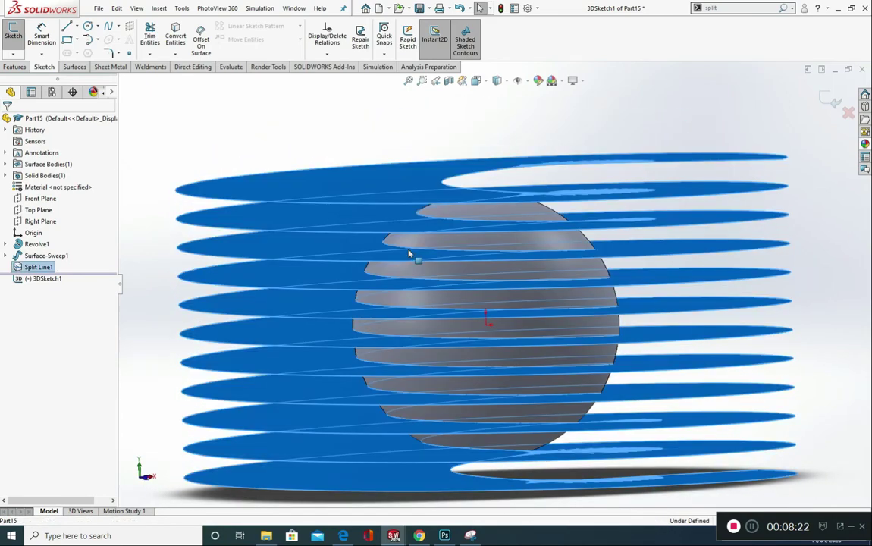
{"action": "key", "text": "Escape"}
{"action": "scroll", "coordinate": [405, 249], "scroll_direction": "down", "scroll_amount": 3}
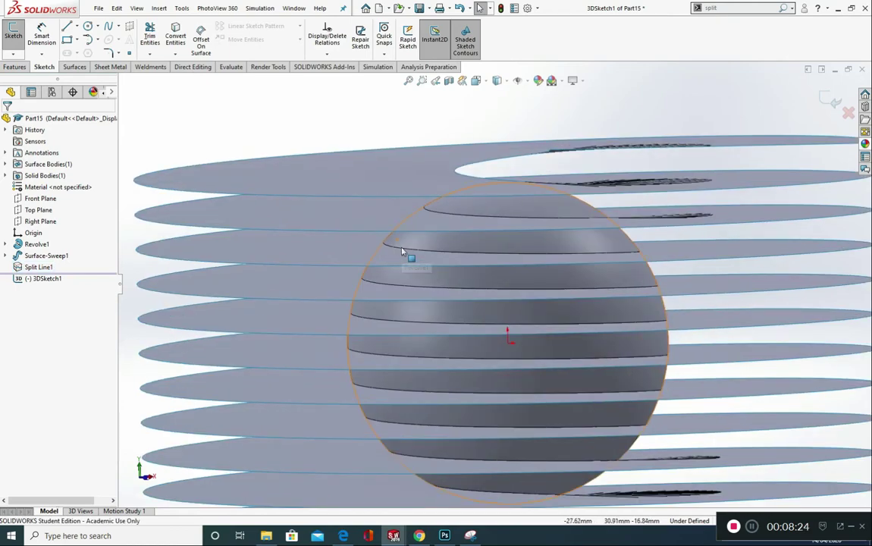
{"action": "left_click", "coordinate": [411, 253]}
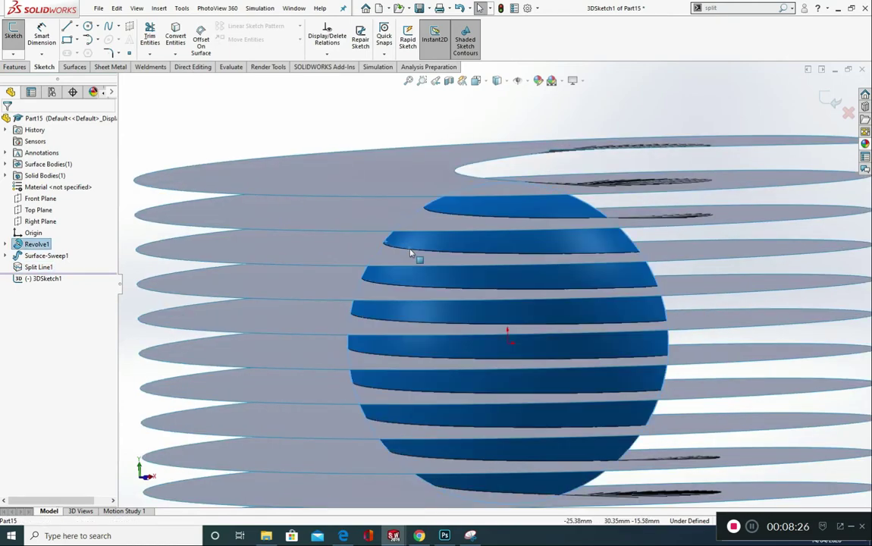
{"action": "key", "text": "Escape"}
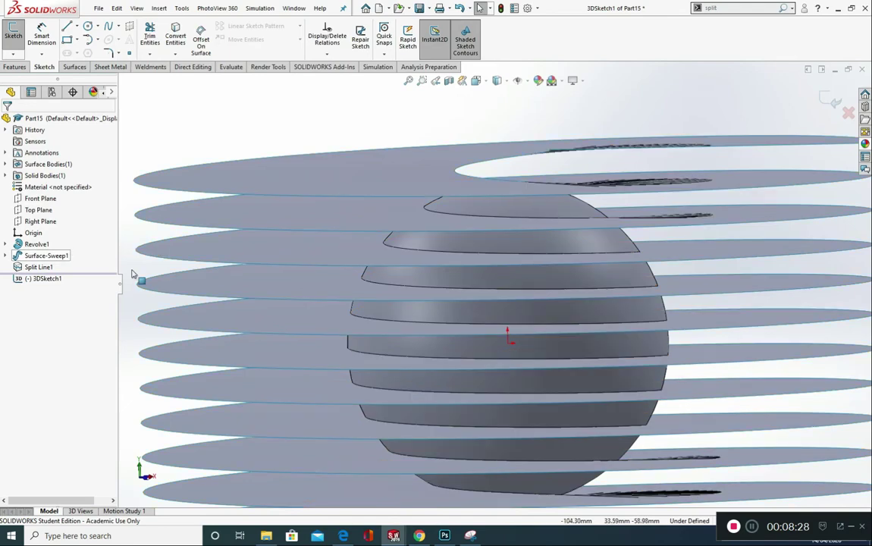
Step: Hide the revolved sphere body to expose the spiral split edge on the twisted surface
{"action": "right_click", "coordinate": [450, 245]}
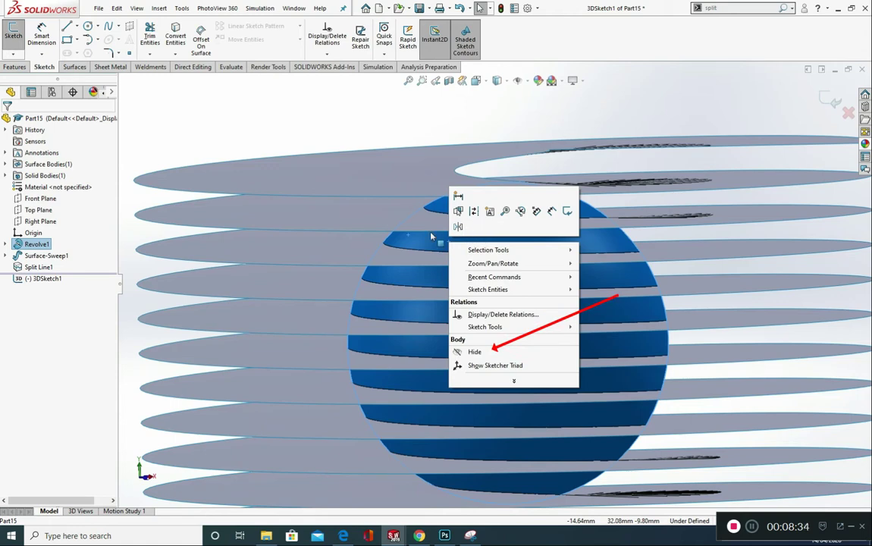
{"action": "left_click", "coordinate": [20, 244]}
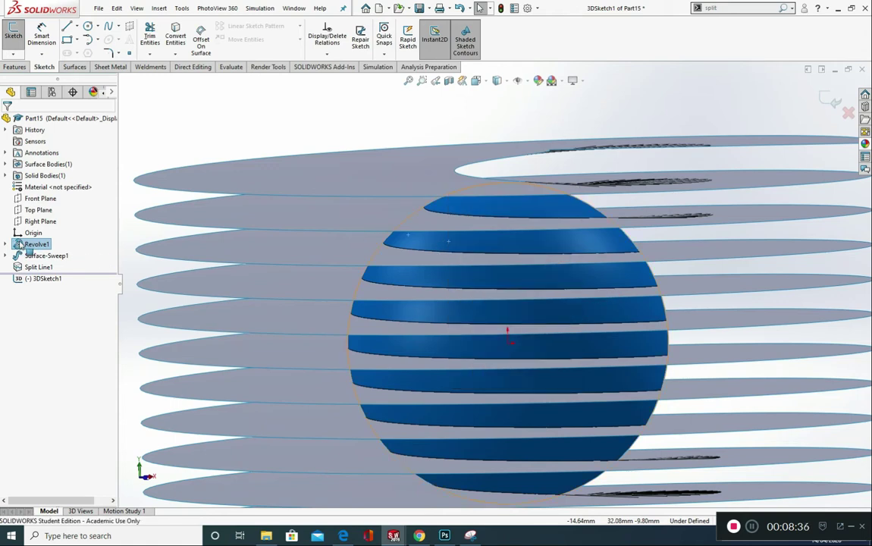
{"action": "left_click", "coordinate": [20, 243]}
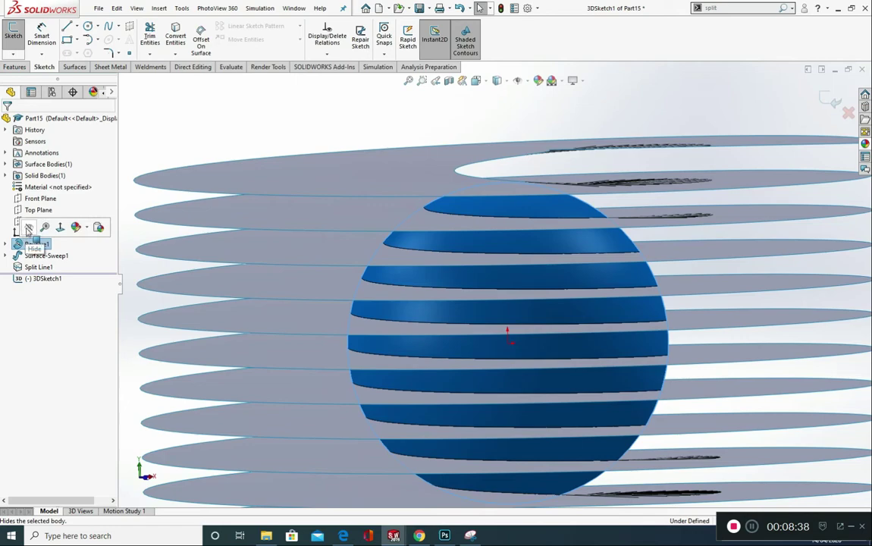
{"action": "left_click", "coordinate": [29, 226]}
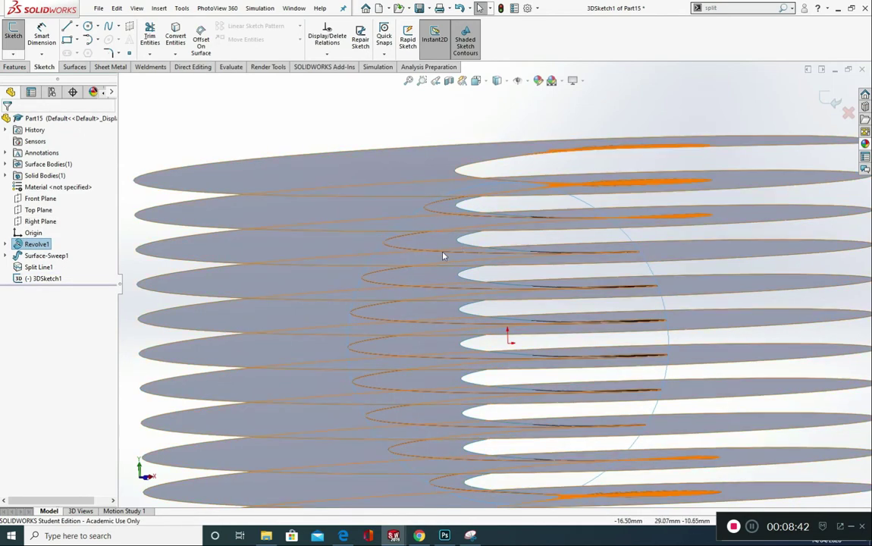
Step: Convert the spiral split edge into a curve in the 3D sketch and hide the twisted swept surface
{"action": "left_click", "coordinate": [389, 248]}
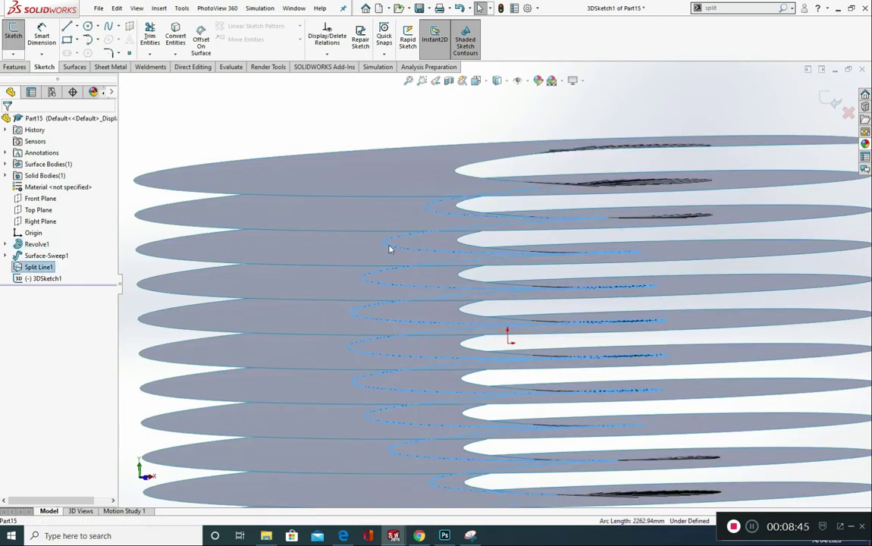
{"action": "left_click", "coordinate": [174, 38]}
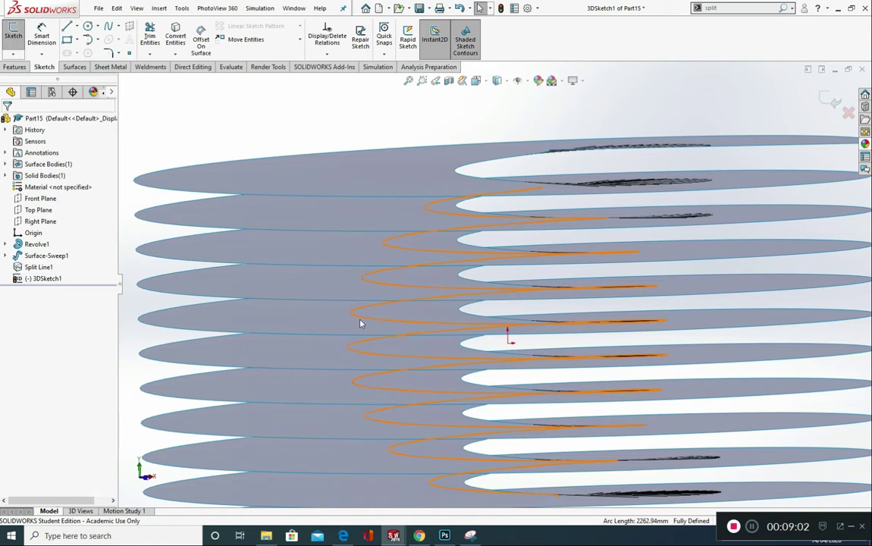
{"action": "scroll", "coordinate": [361, 324], "scroll_direction": "up", "scroll_amount": 5}
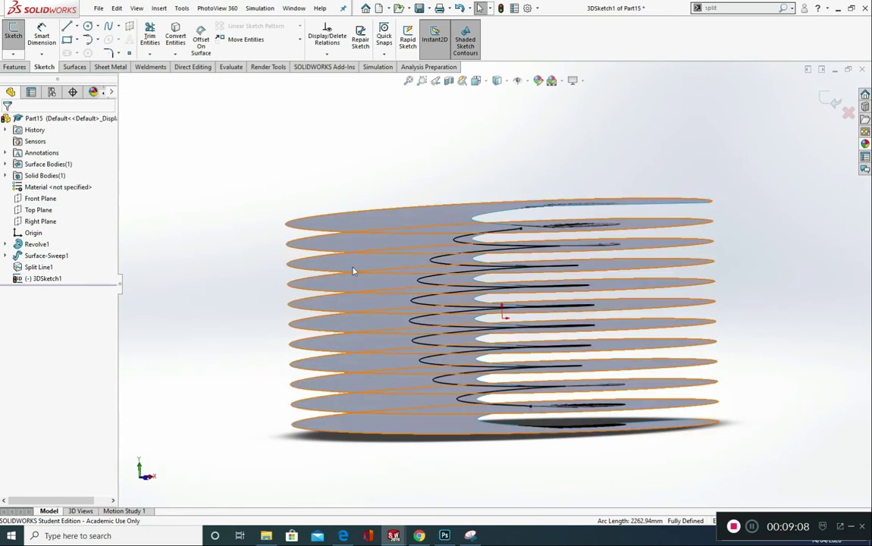
{"action": "left_click", "coordinate": [317, 225]}
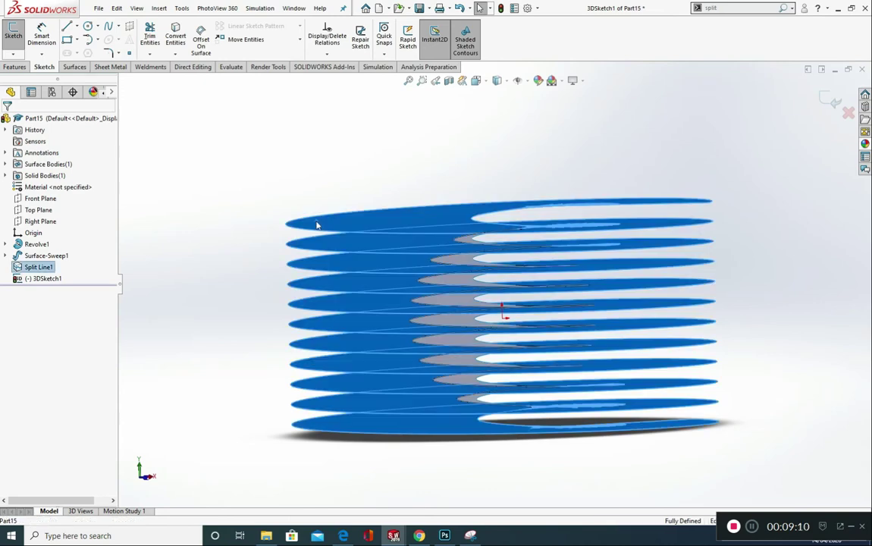
{"action": "left_click", "coordinate": [16, 269]}
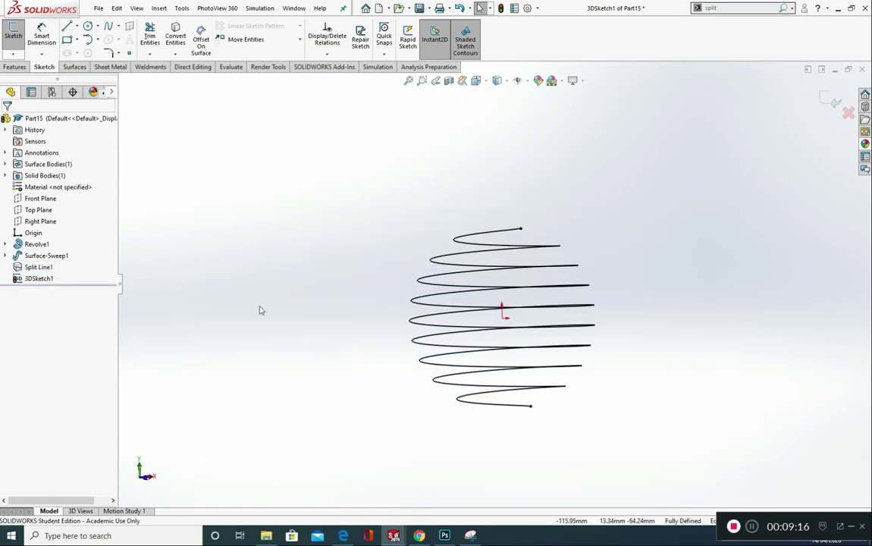
{"action": "scroll", "coordinate": [464, 383], "scroll_direction": "down", "scroll_amount": 3}
{"action": "mouse_move", "coordinate": [387, 346]}
{"action": "middle_mouse_down"}
{"action": "mouse_move", "coordinate": [385, 356]}
{"action": "mouse_move", "coordinate": [375, 326]}
{"action": "mouse_move", "coordinate": [382, 337]}
{"action": "middle_mouse_up"}
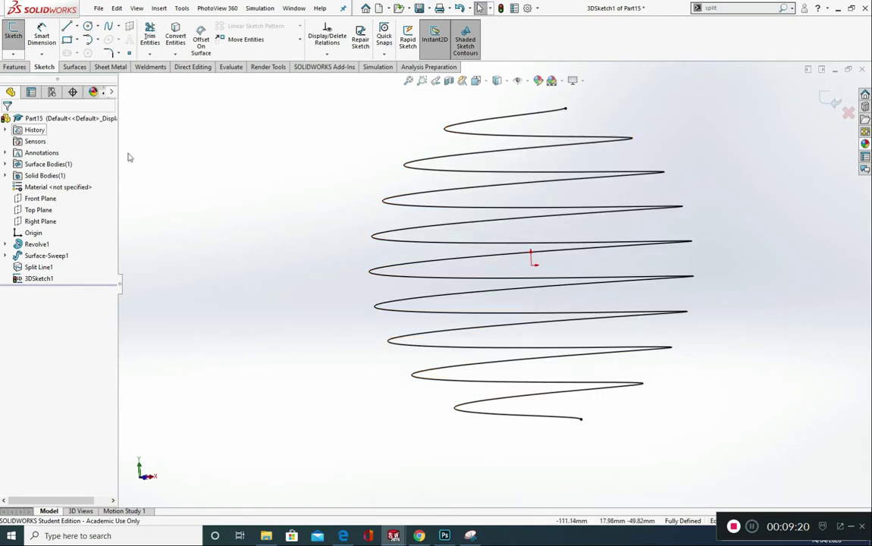
Step: Start a Swept Surface with a circular profile, using the spiral 3D sketch as the path
{"action": "left_click", "coordinate": [74, 67]}
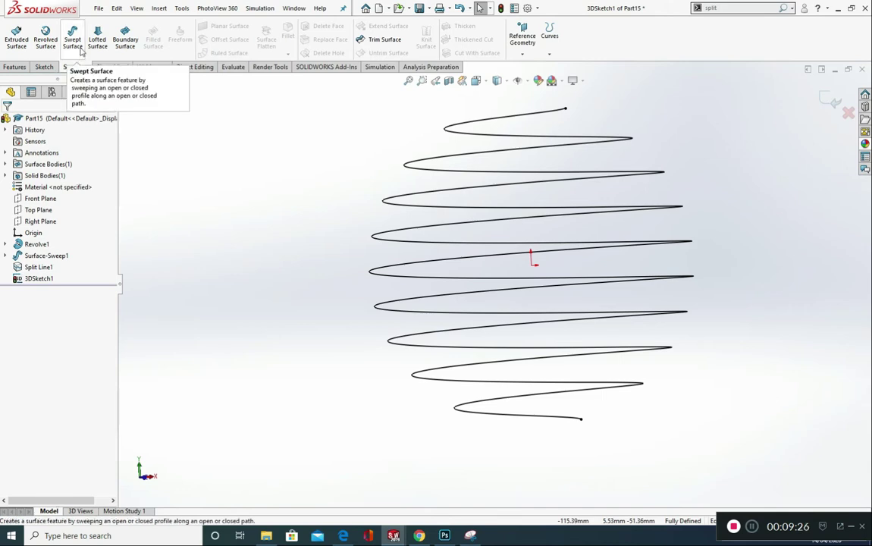
{"action": "left_click", "coordinate": [79, 44]}
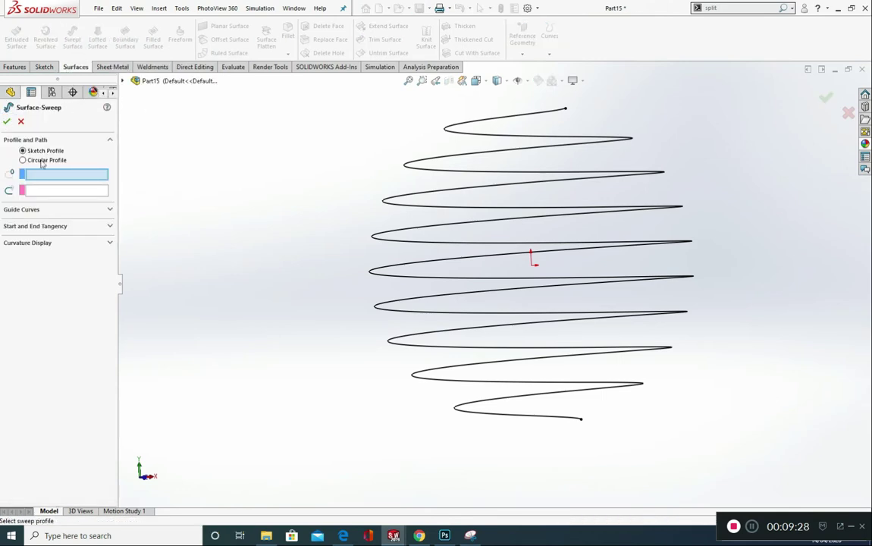
{"action": "left_click", "coordinate": [24, 160]}
{"action": "left_click", "coordinate": [49, 151]}
{"action": "left_click", "coordinate": [47, 160]}
{"action": "left_click", "coordinate": [44, 150]}
{"action": "left_click", "coordinate": [41, 160]}
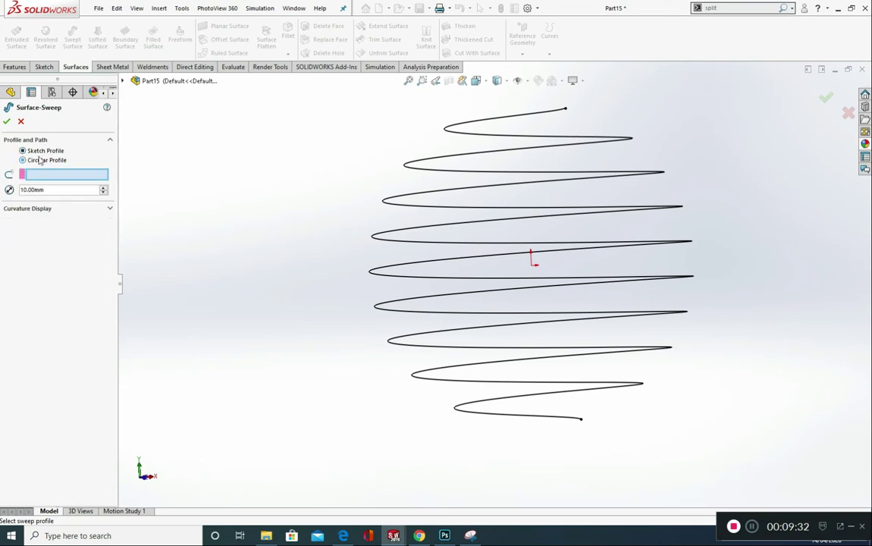
{"action": "left_click", "coordinate": [41, 152]}
{"action": "left_click", "coordinate": [42, 159]}
{"action": "left_click", "coordinate": [42, 152]}
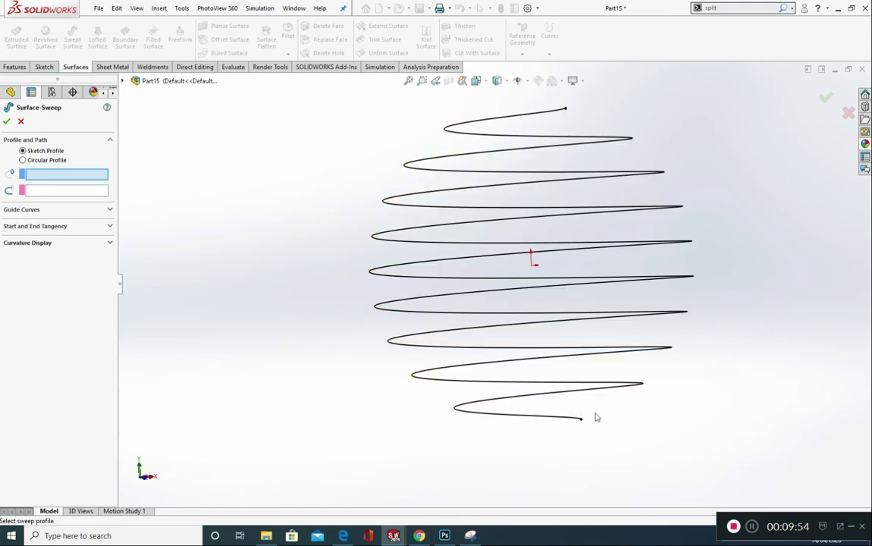
{"action": "left_click", "coordinate": [41, 161]}
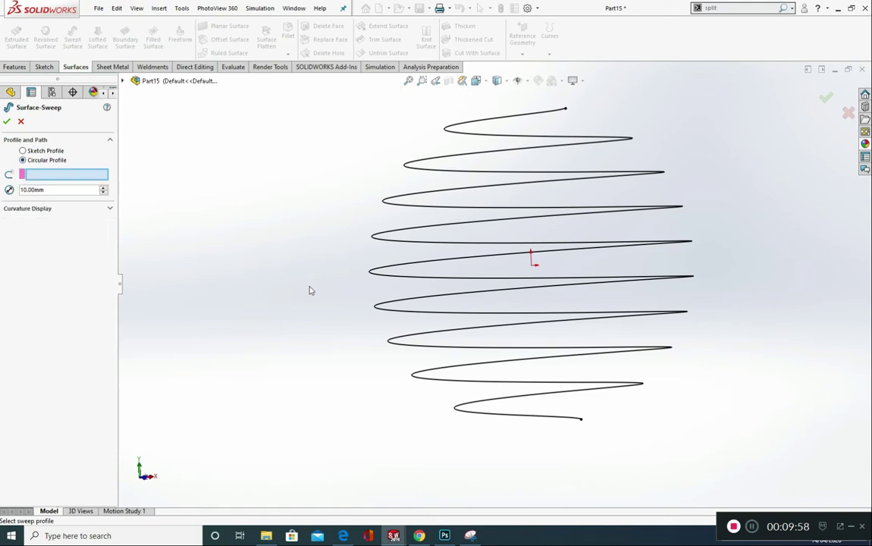
{"action": "left_click", "coordinate": [415, 316]}
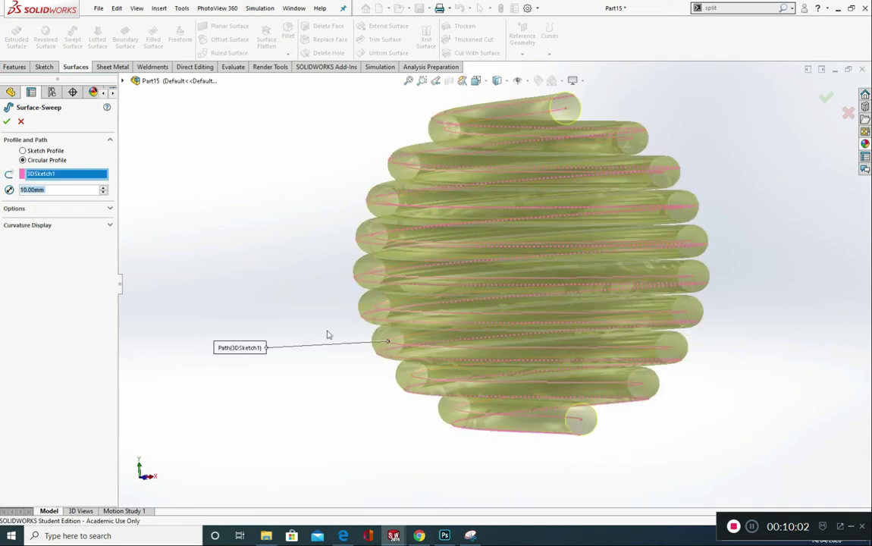
Step: Try circular profile diameters of 3 mm and 5 mm for the coil's swept surface
{"action": "middle_click_drag", "start_coordinate": [316, 415], "coordinate": [358, 448]}
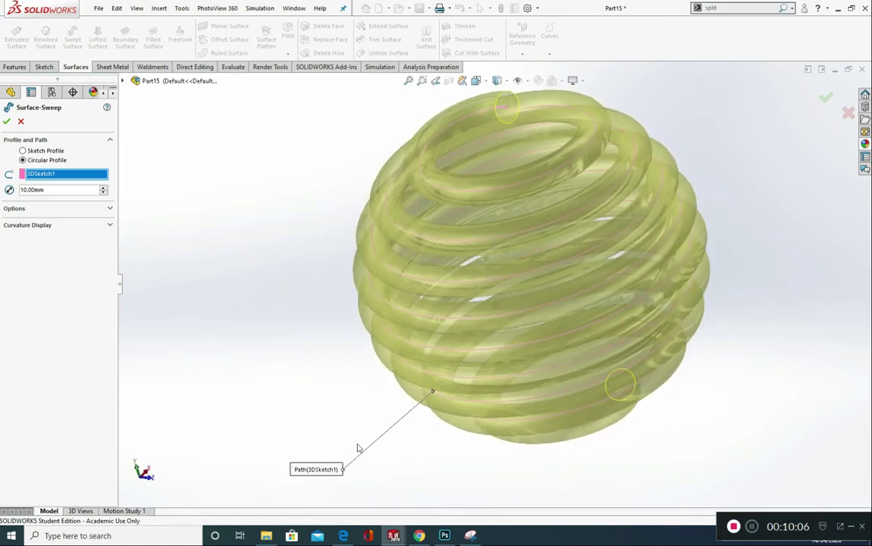
{"action": "double_click", "coordinate": [72, 190]}
{"action": "type", "text": "3"}
{"action": "key", "text": "Return"}
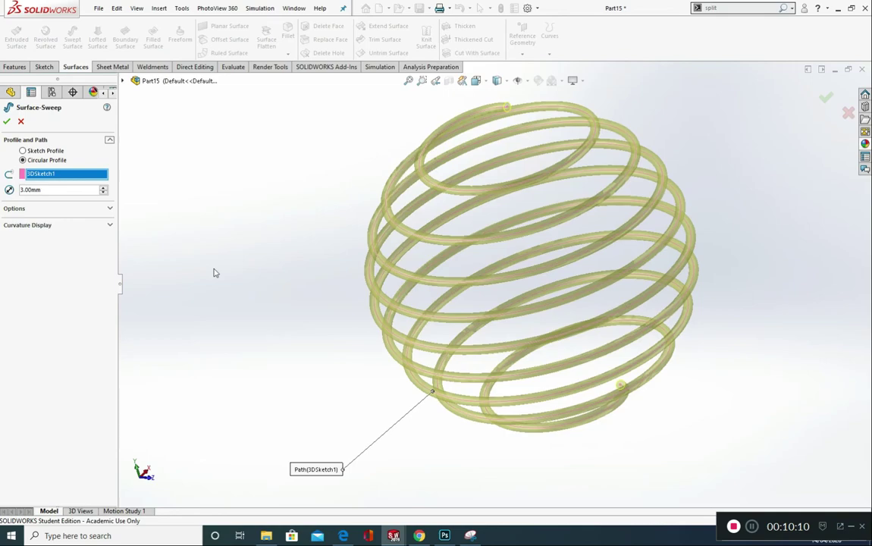
{"action": "middle_click_drag", "start_coordinate": [215, 273], "coordinate": [226, 224]}
{"action": "left_click_drag", "start_coordinate": [54, 189], "coordinate": [22, 202]}
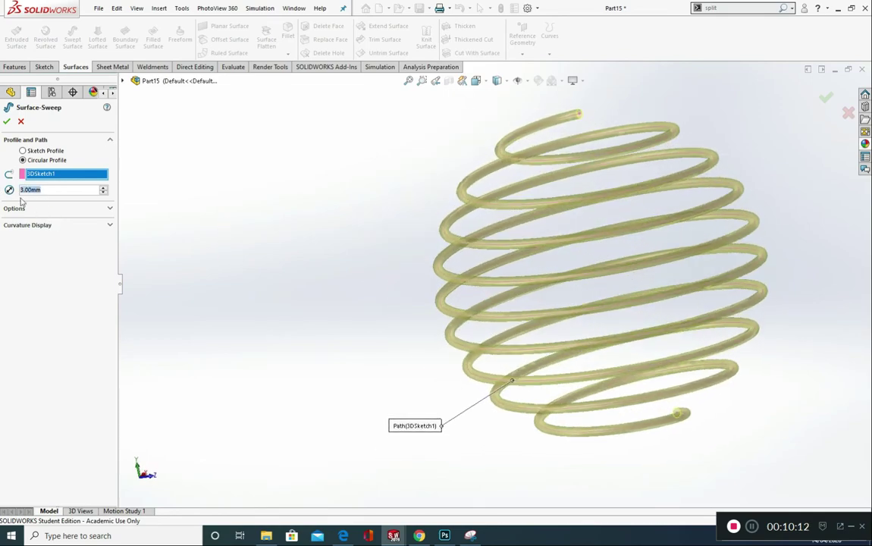
{"action": "type", "text": "5"}
{"action": "key", "text": "Return"}
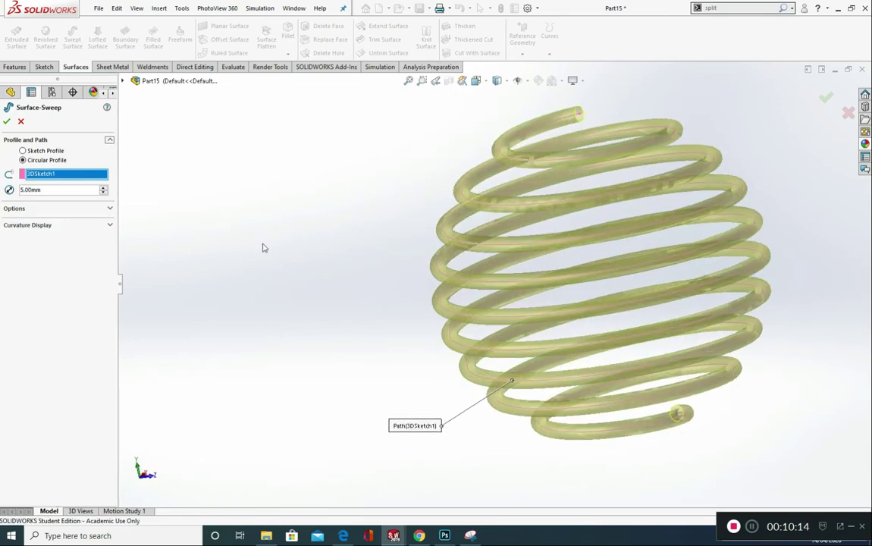
Step: Set the circular profile's diameter to 3 mm and complete the swept surface along the spiral
{"action": "left_click_drag", "start_coordinate": [51, 189], "coordinate": [4, 193]}
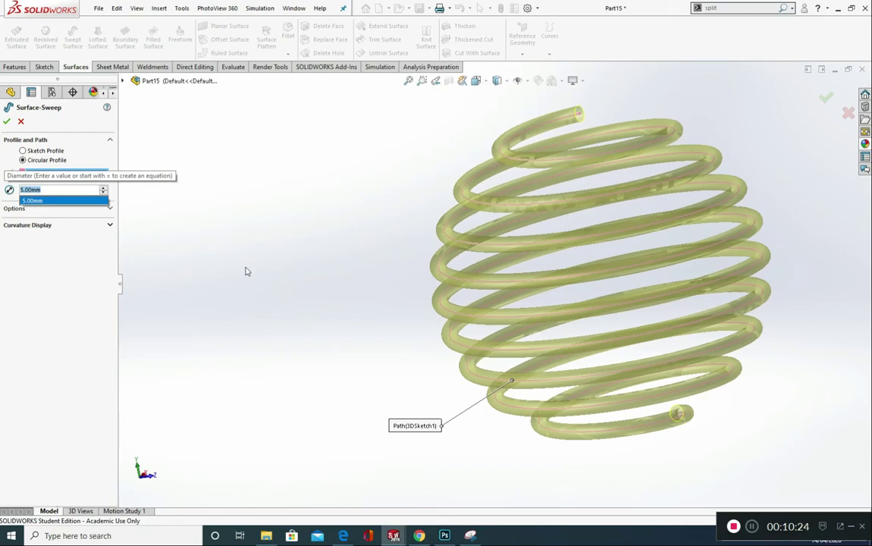
{"action": "mouse_move", "coordinate": [247, 271]}
{"action": "middle_mouse_down"}
{"action": "mouse_move", "coordinate": [292, 290]}
{"action": "mouse_move", "coordinate": [261, 262]}
{"action": "middle_mouse_up"}
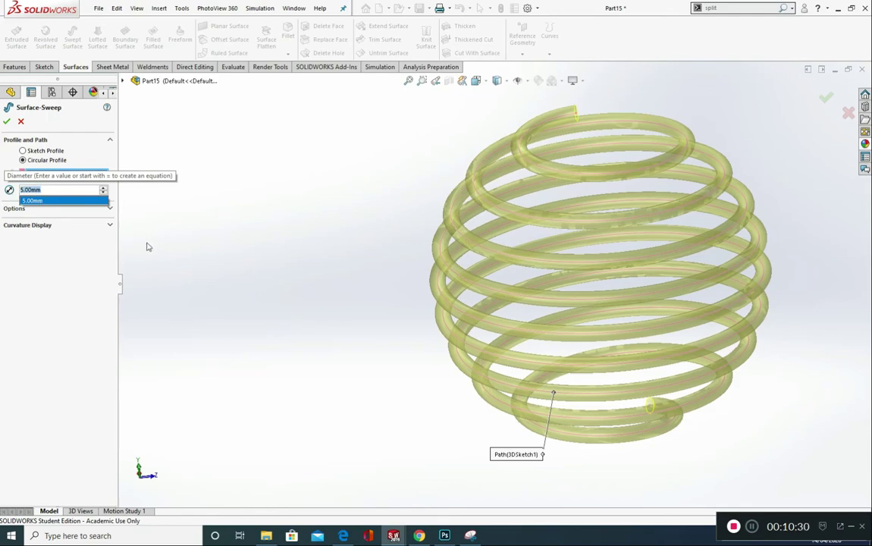
{"action": "type", "text": "3"}
{"action": "key", "text": "Return"}
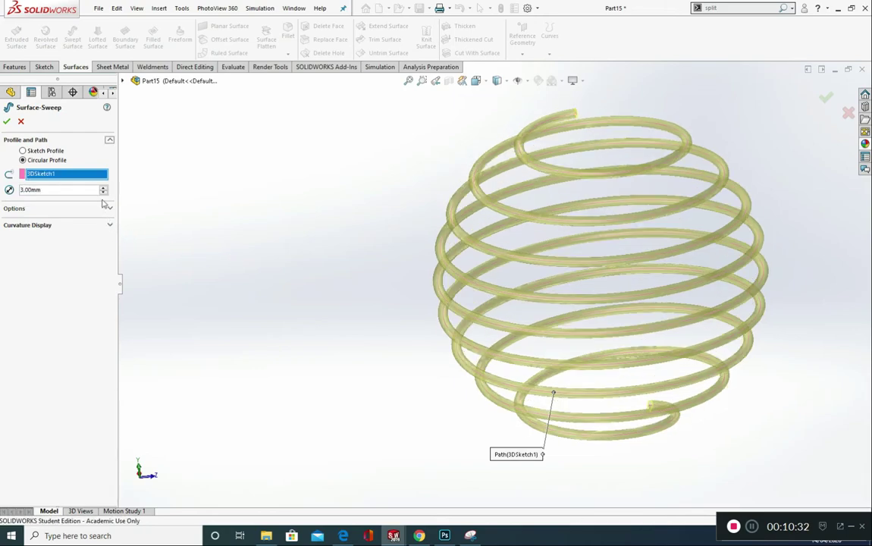
{"action": "left_click", "coordinate": [109, 208]}
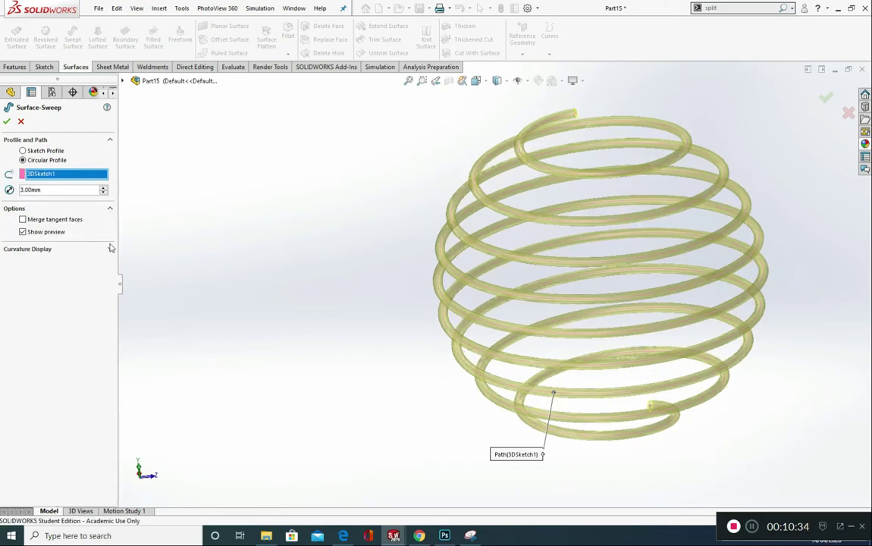
{"action": "left_click", "coordinate": [43, 221]}
{"action": "left_click", "coordinate": [87, 251]}
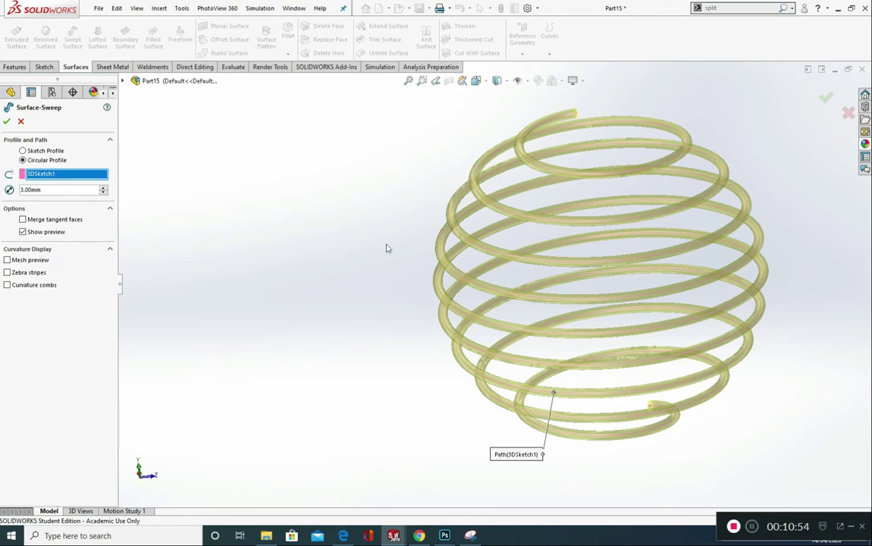
{"action": "left_click", "coordinate": [6, 122]}
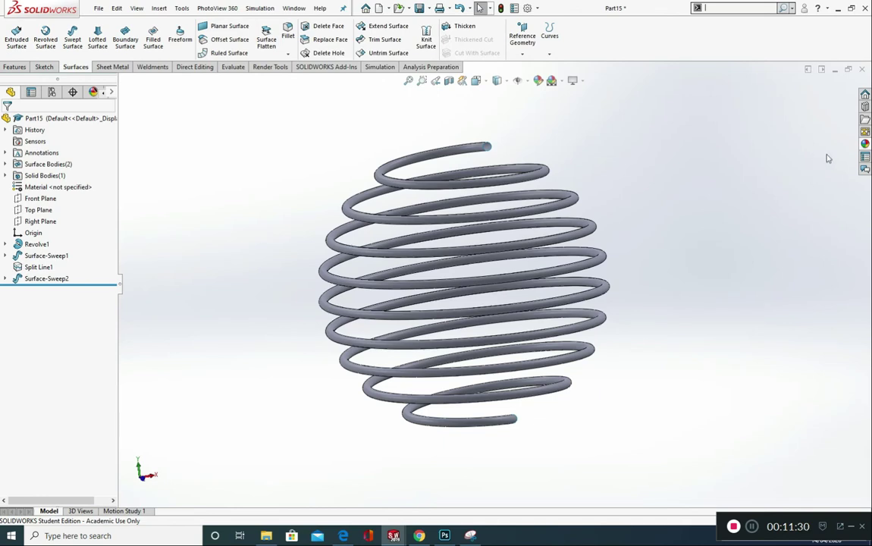
Step: Apply the green high gloss plastic appearance to the coil's swept surface feature
{"action": "left_click", "coordinate": [865, 144]}
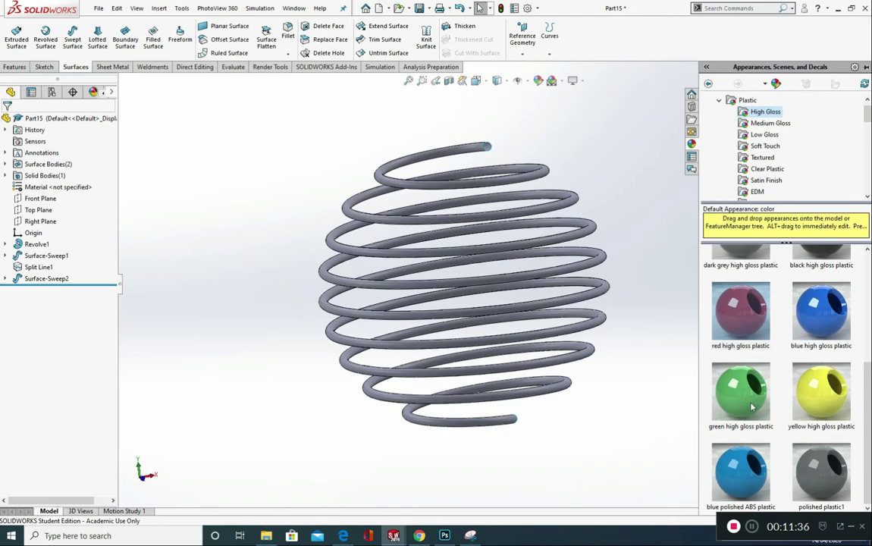
{"action": "left_click_drag", "start_coordinate": [740, 391], "coordinate": [539, 175]}
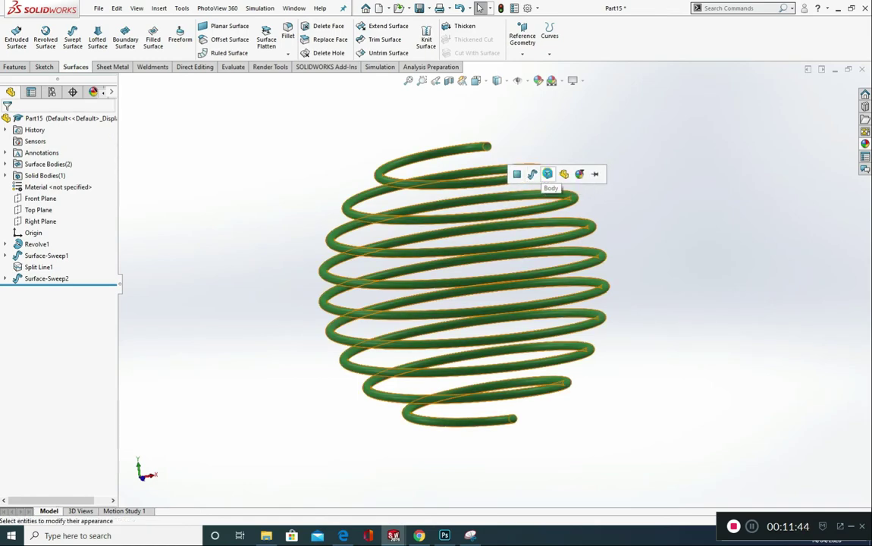
{"action": "left_click", "coordinate": [533, 174]}
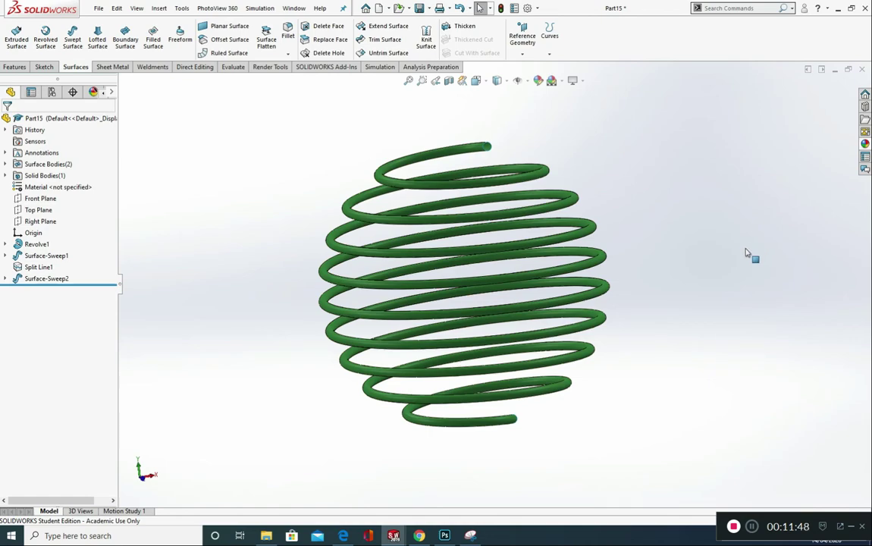
Step: Set the isometric view and add a camera to the scene
{"action": "key", "text": "ctrl+7"}
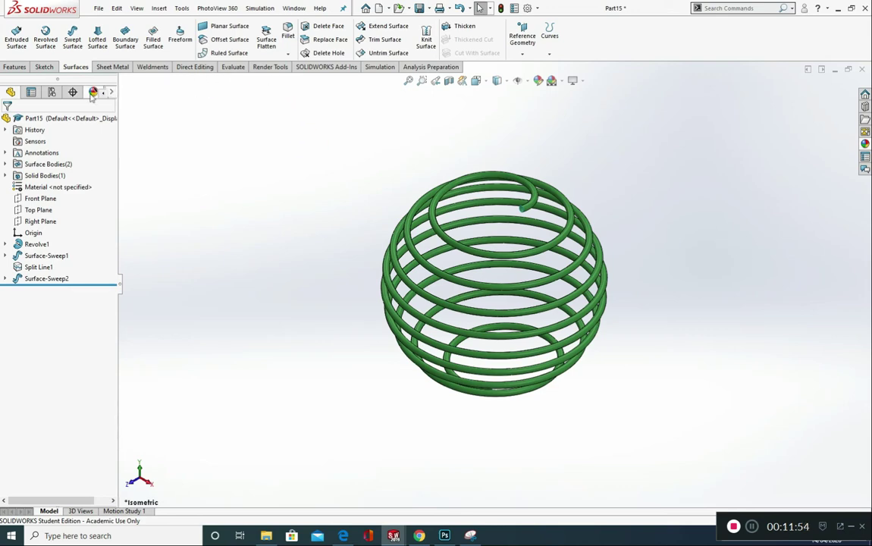
{"action": "left_click", "coordinate": [92, 92]}
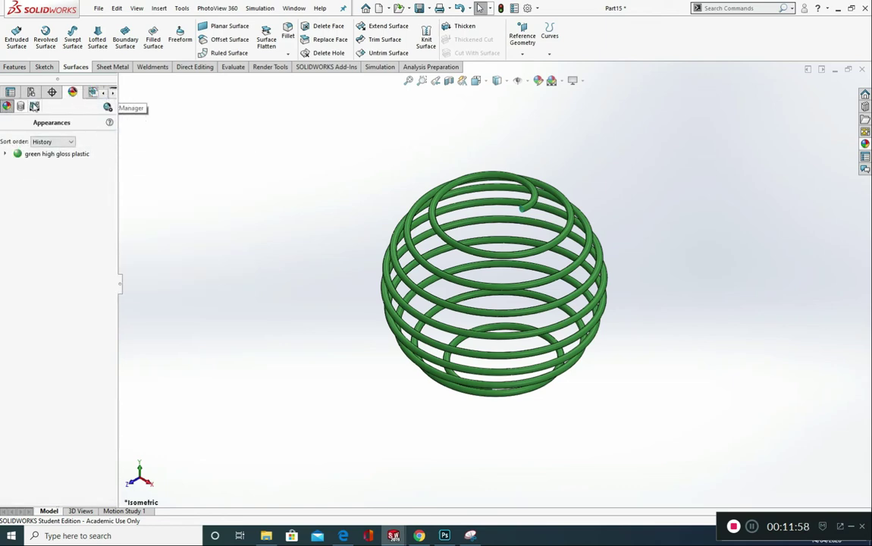
{"action": "left_click", "coordinate": [34, 106]}
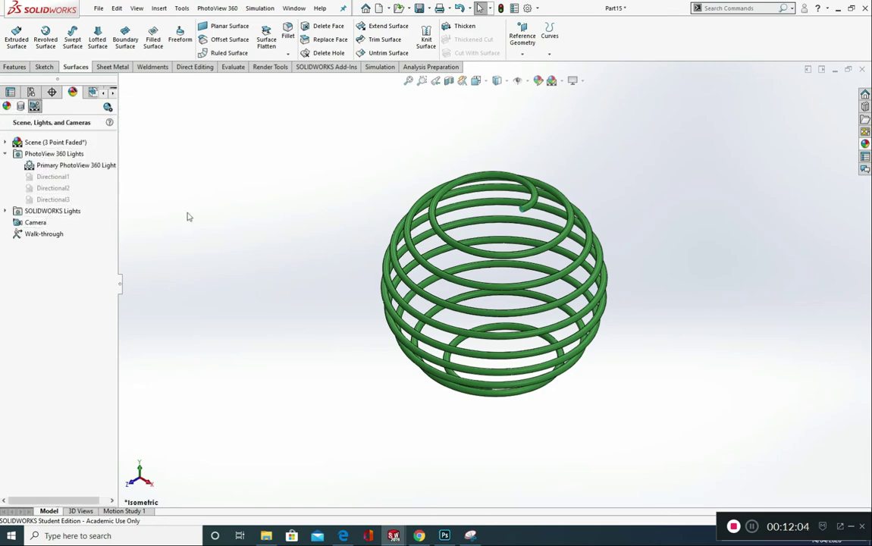
{"action": "right_click", "coordinate": [40, 225]}
{"action": "left_click", "coordinate": [106, 228]}
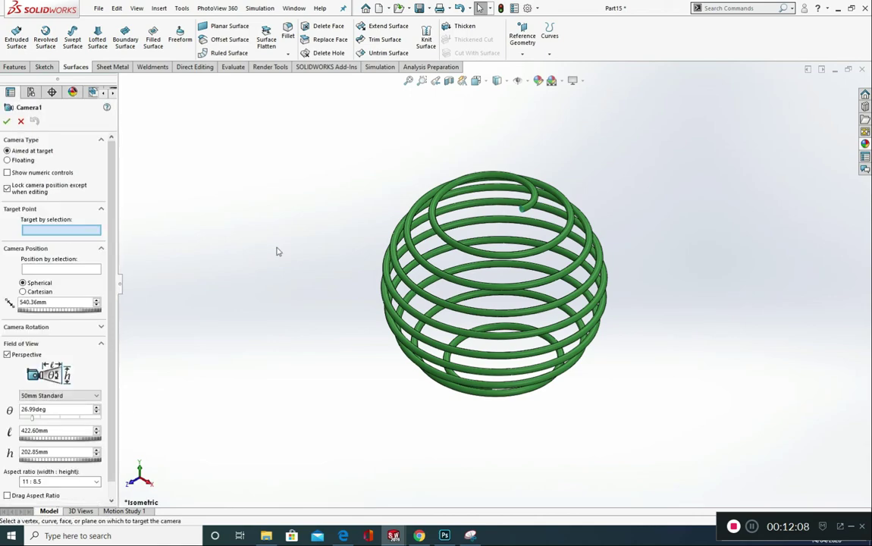
Step: Reposition the camera closer to the coil, about 356 mm from its target, and accept the camera
{"action": "scroll", "coordinate": [253, 288], "scroll_direction": "up", "scroll_amount": 8}
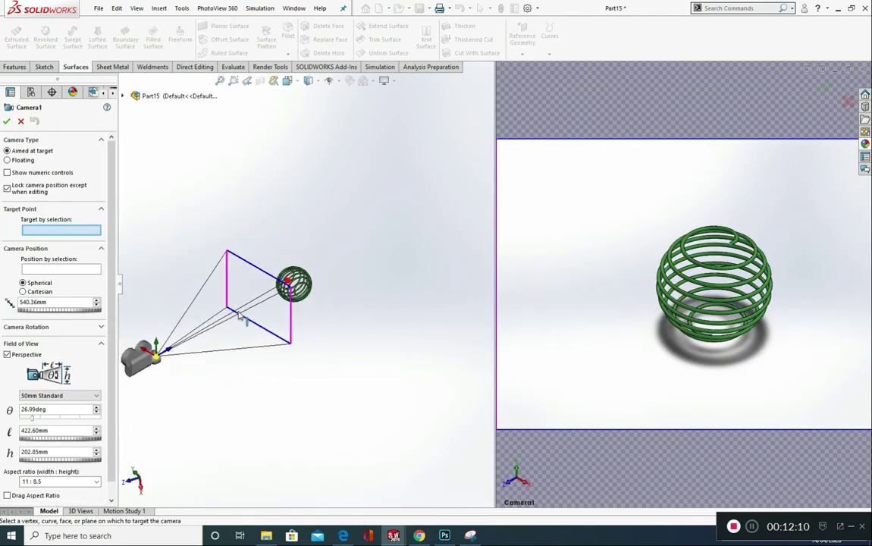
{"action": "scroll", "coordinate": [243, 319], "scroll_direction": "down", "scroll_amount": 2}
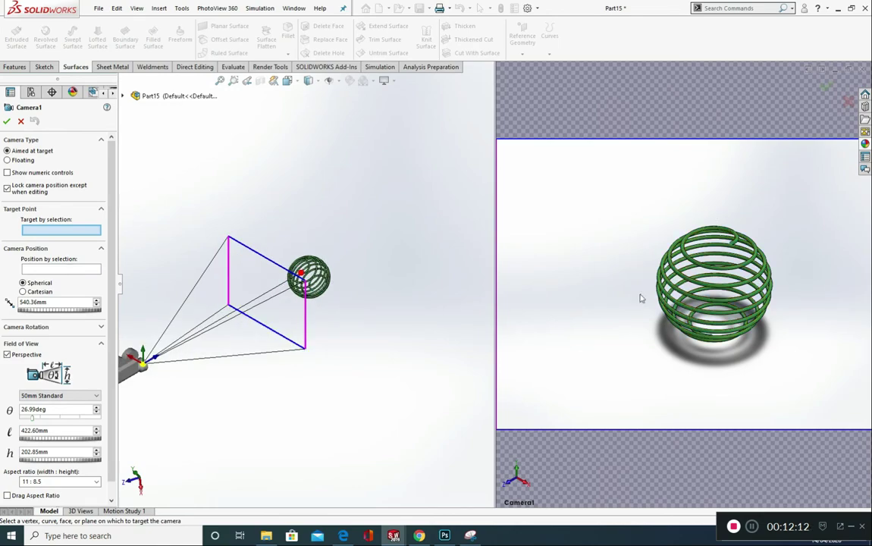
{"action": "scroll", "coordinate": [133, 341], "scroll_direction": "up", "scroll_amount": 3}
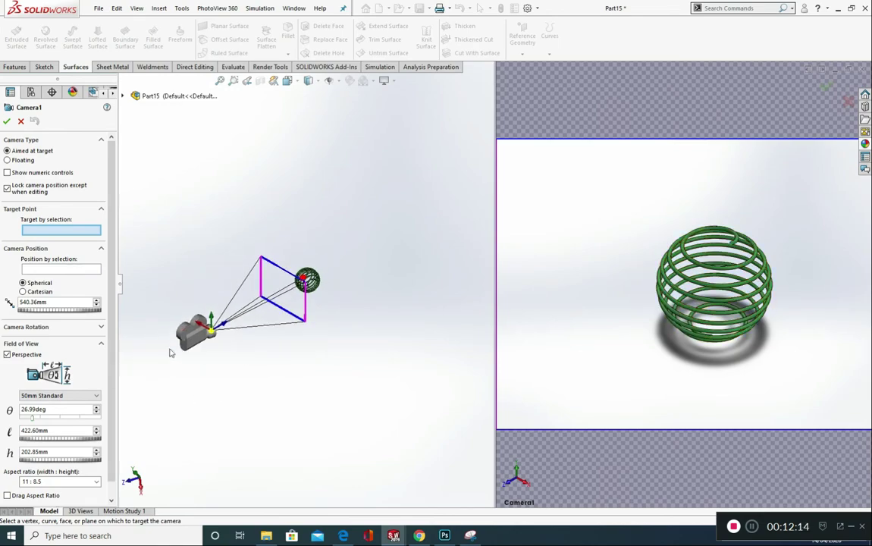
{"action": "left_click", "coordinate": [229, 326]}
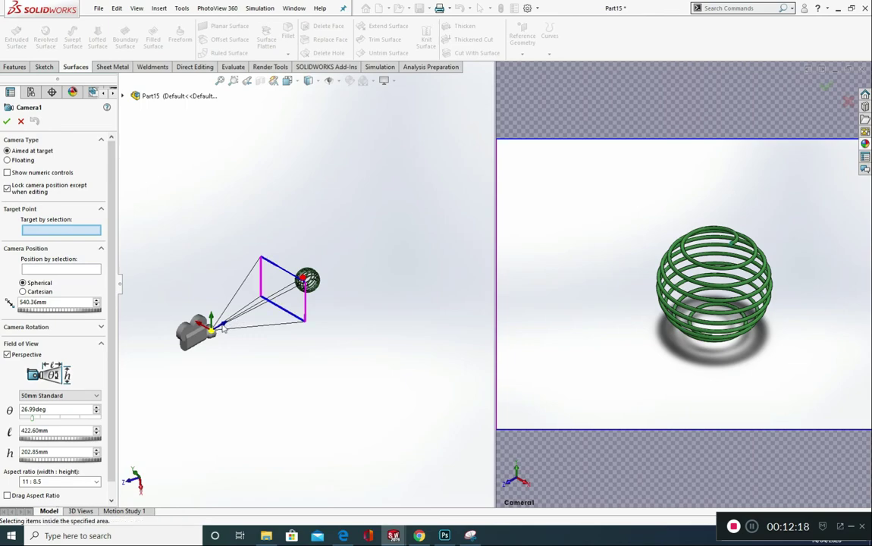
{"action": "left_click_drag", "start_coordinate": [223, 328], "coordinate": [244, 298]}
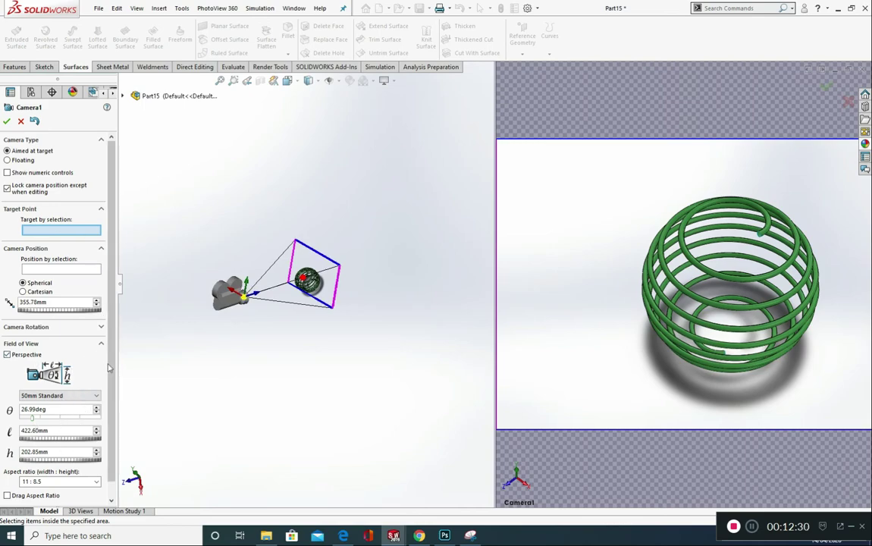
{"action": "scroll", "coordinate": [114, 421], "scroll_direction": "down", "scroll_amount": 1}
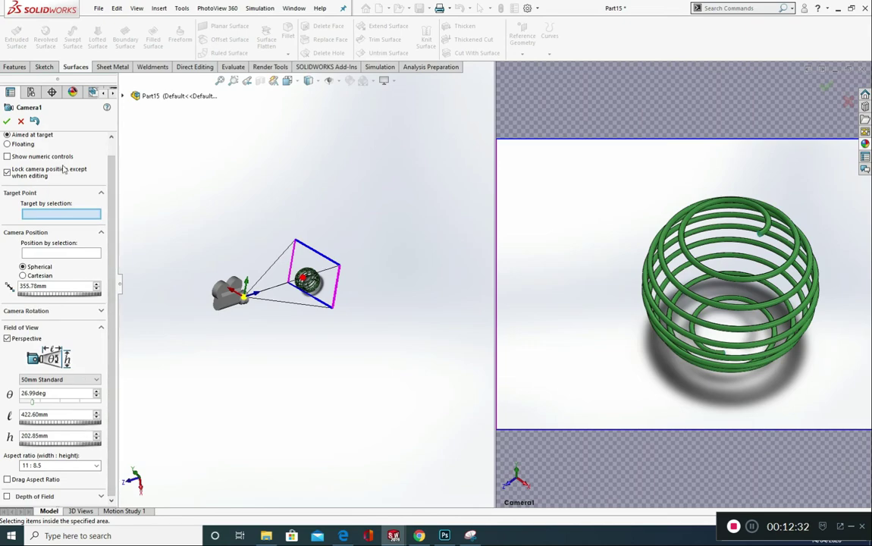
{"action": "left_click", "coordinate": [7, 122]}
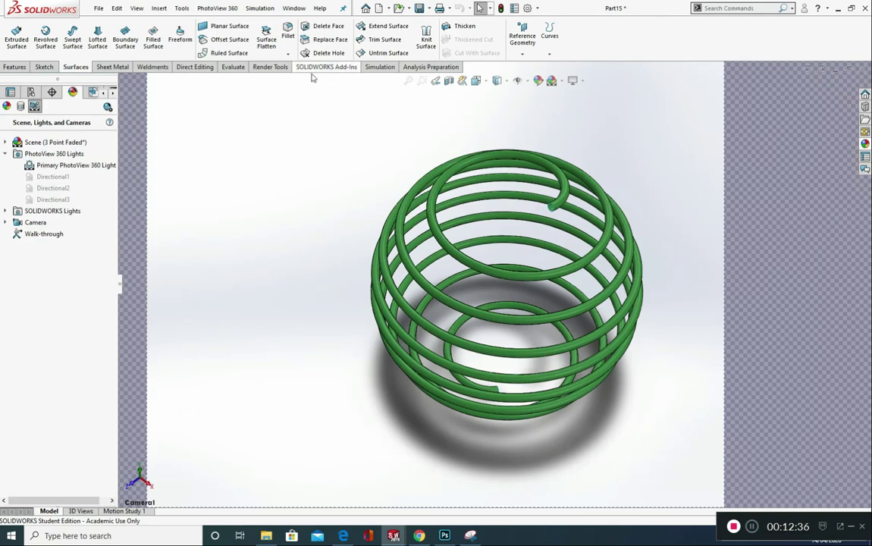
Step: Start a final render of the coil from the camera view, postponing the PhotoView 360 survey
{"action": "left_click", "coordinate": [264, 68]}
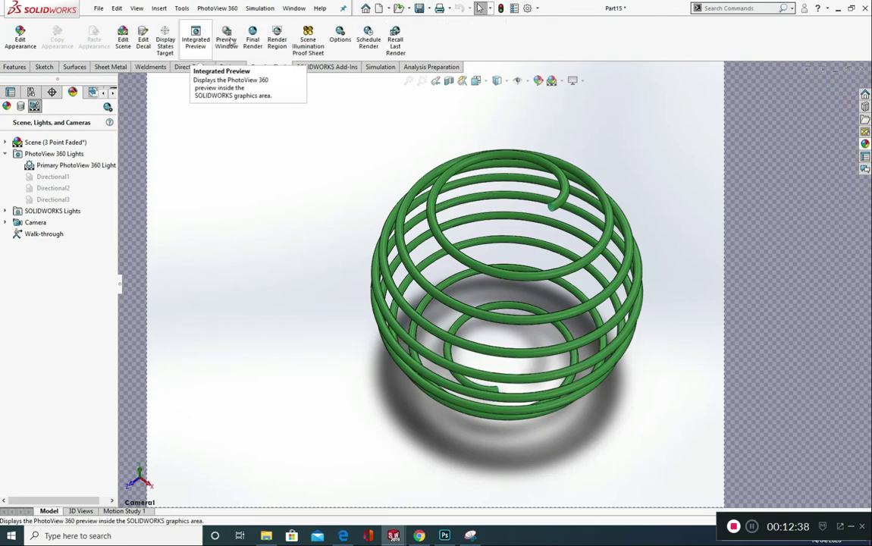
{"action": "left_click", "coordinate": [261, 41]}
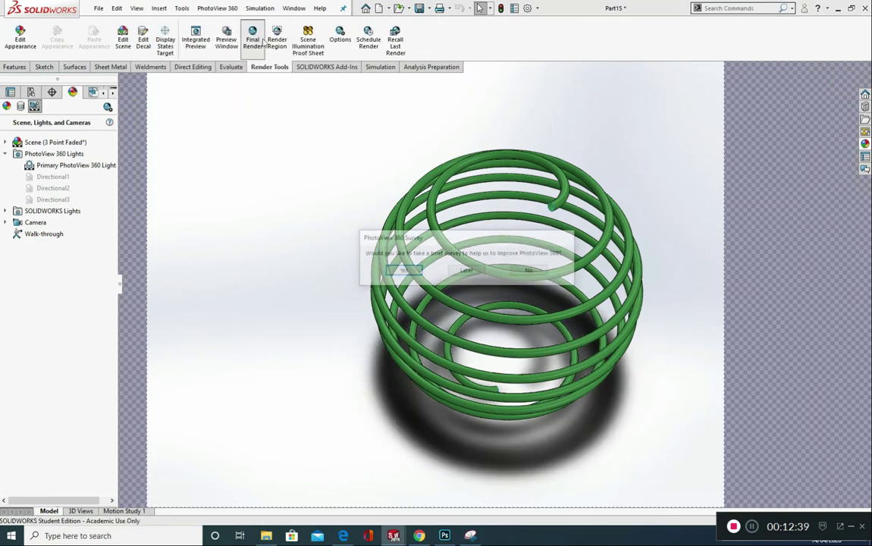
{"action": "left_click", "coordinate": [467, 271]}
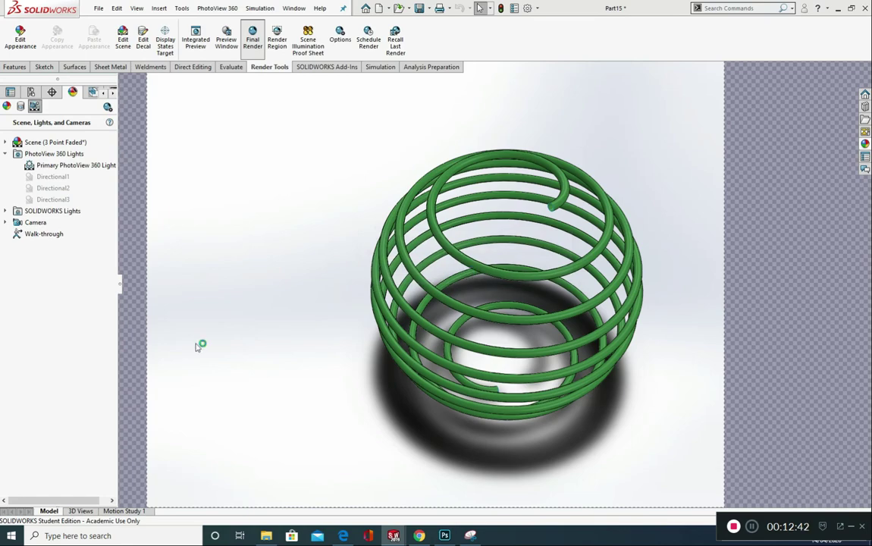